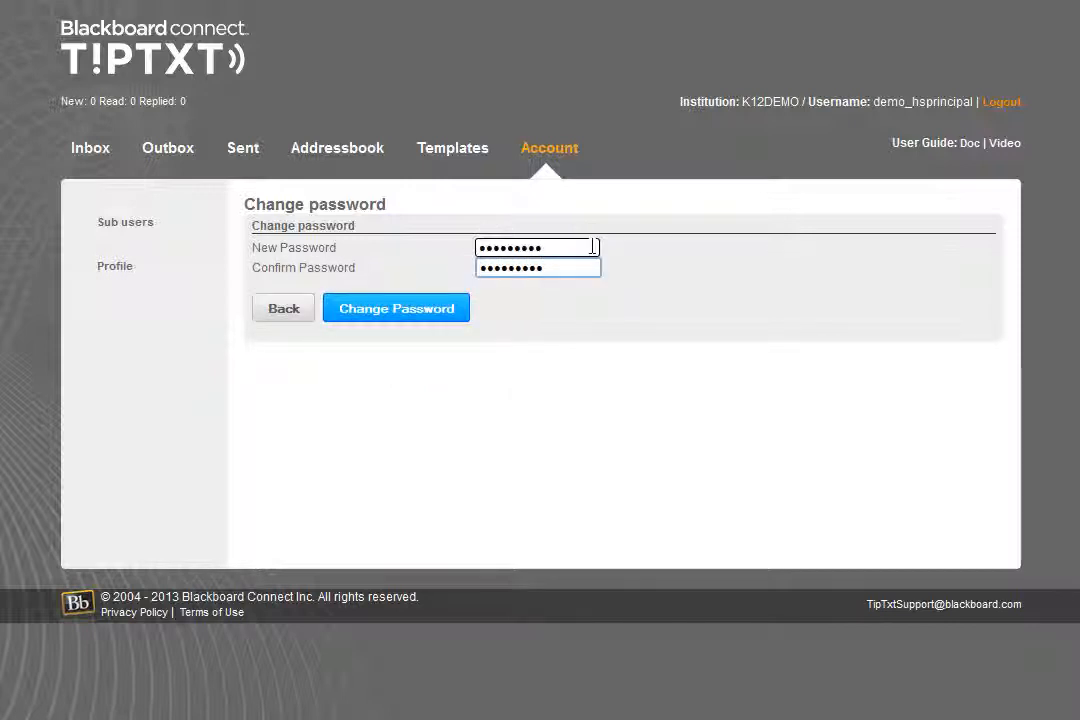
Save the new account password and return to the account administration page
click(410, 312)
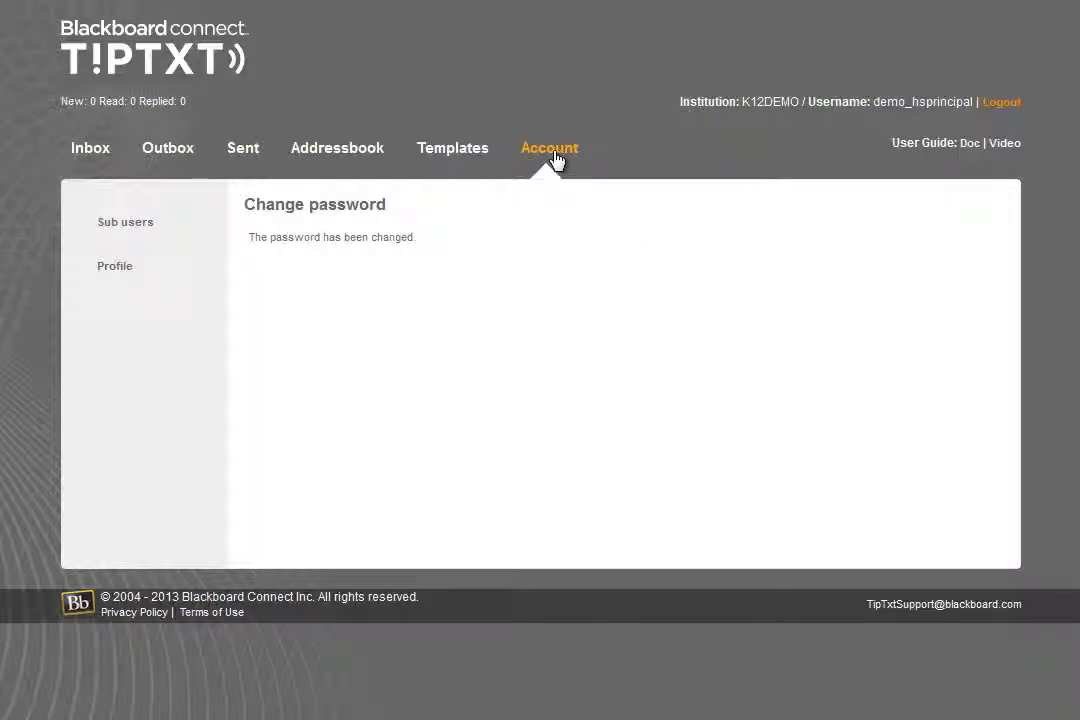
click(555, 160)
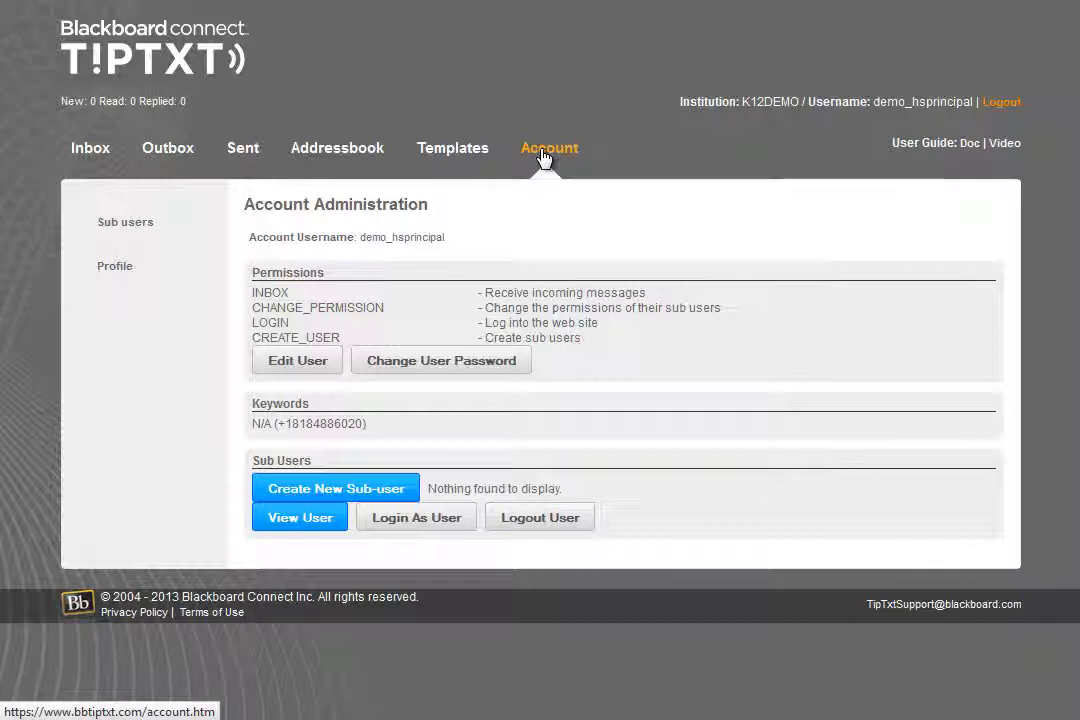
Open the account's user profile details, submit them and acknowledge the notice
click(128, 264)
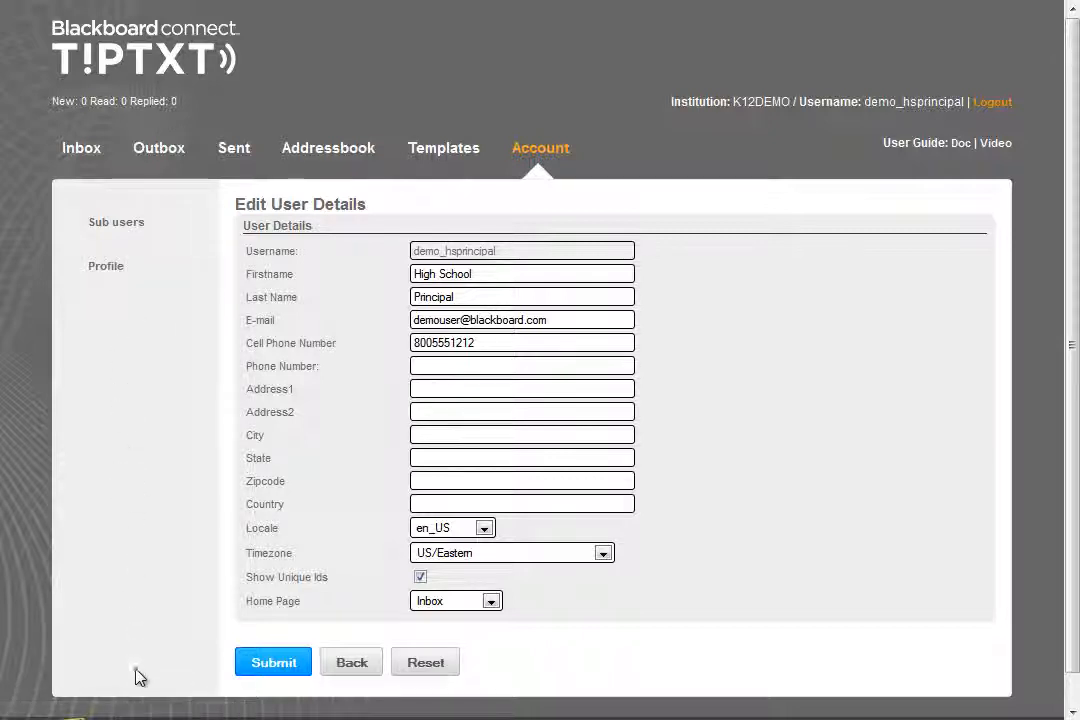
click(278, 664)
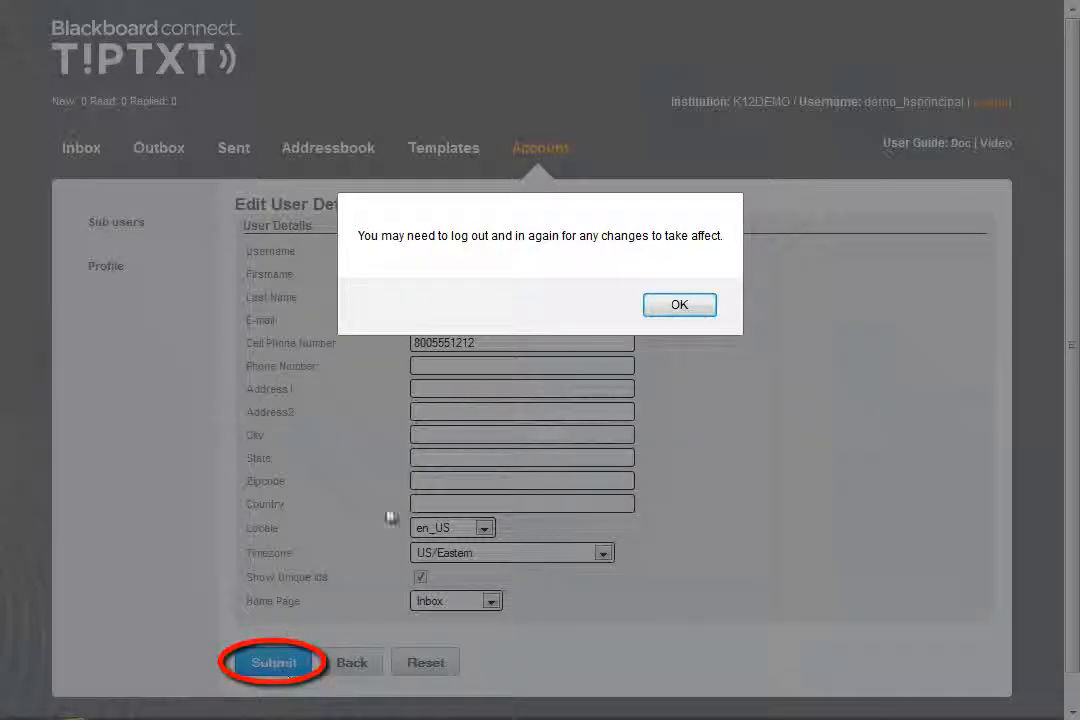
click(679, 305)
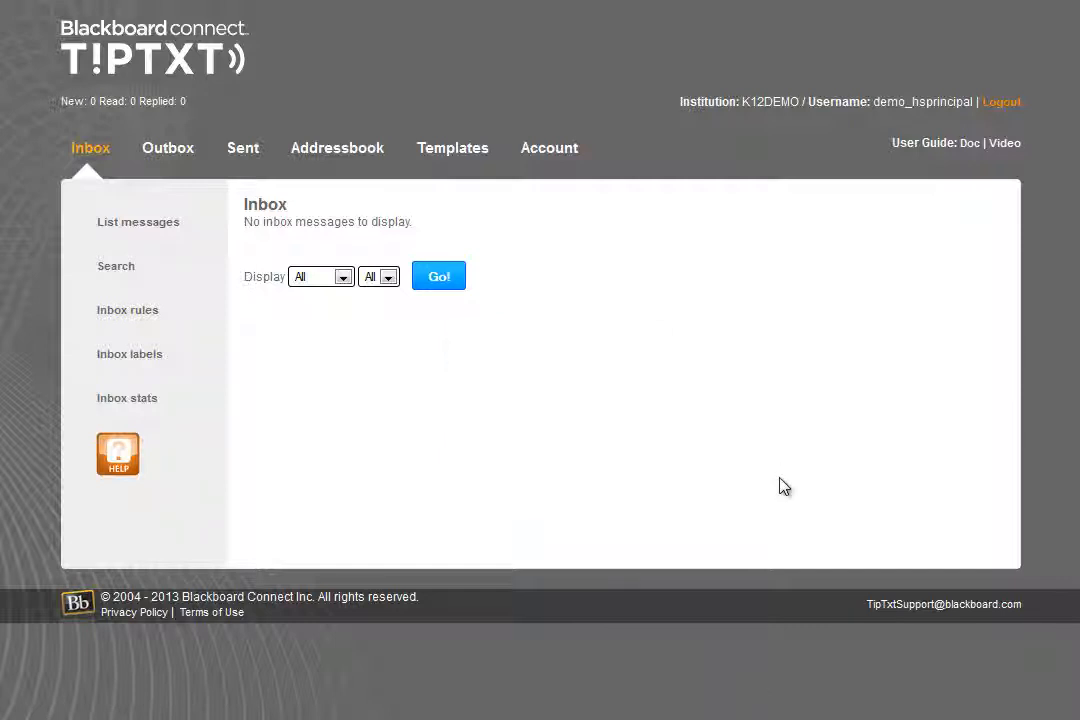
Start creating a new sub-user from account administration and enter the sub-user's first and last name
click(545, 150)
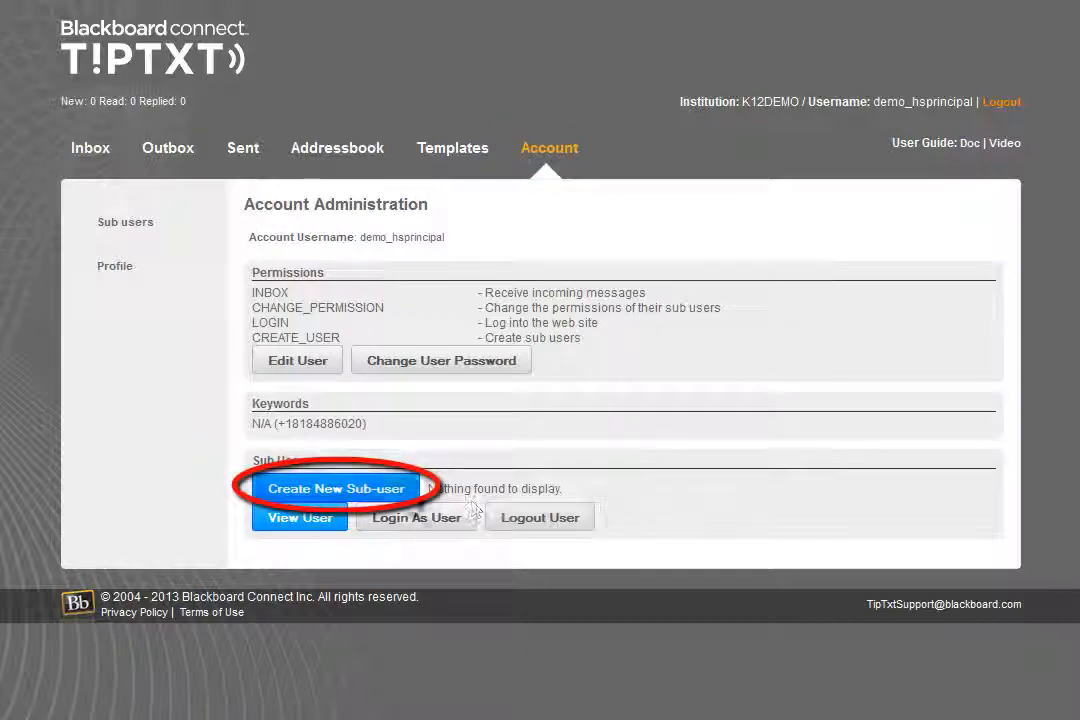
click(393, 500)
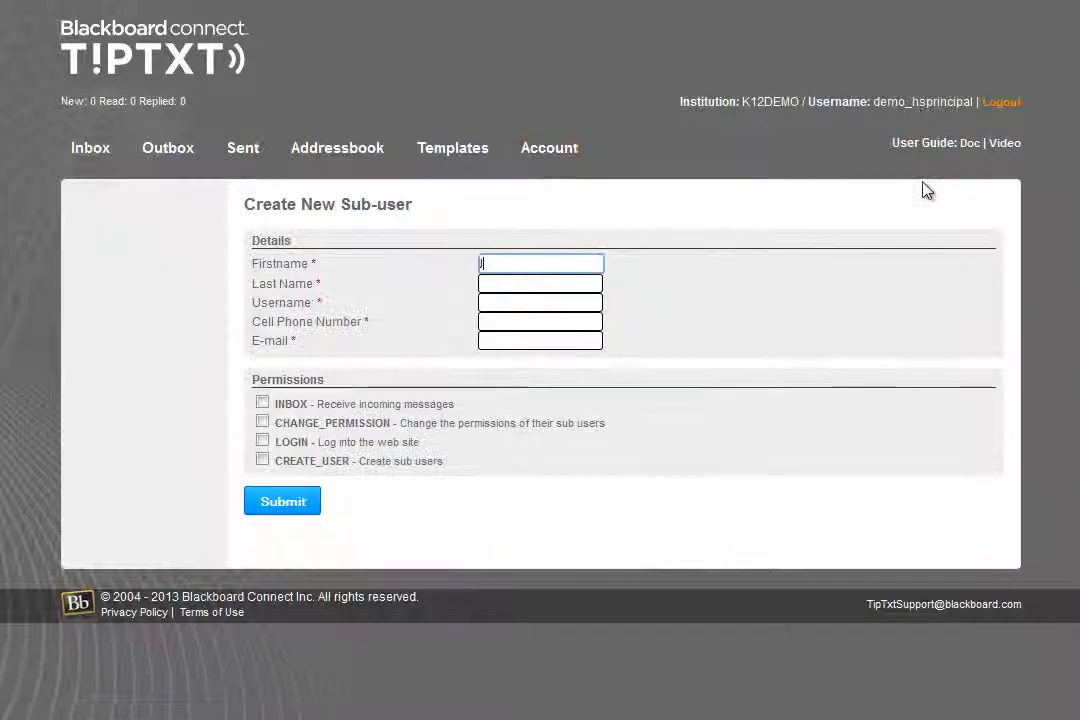
text(Joe)
key(Tab)
text(Smith)
key(Tab)
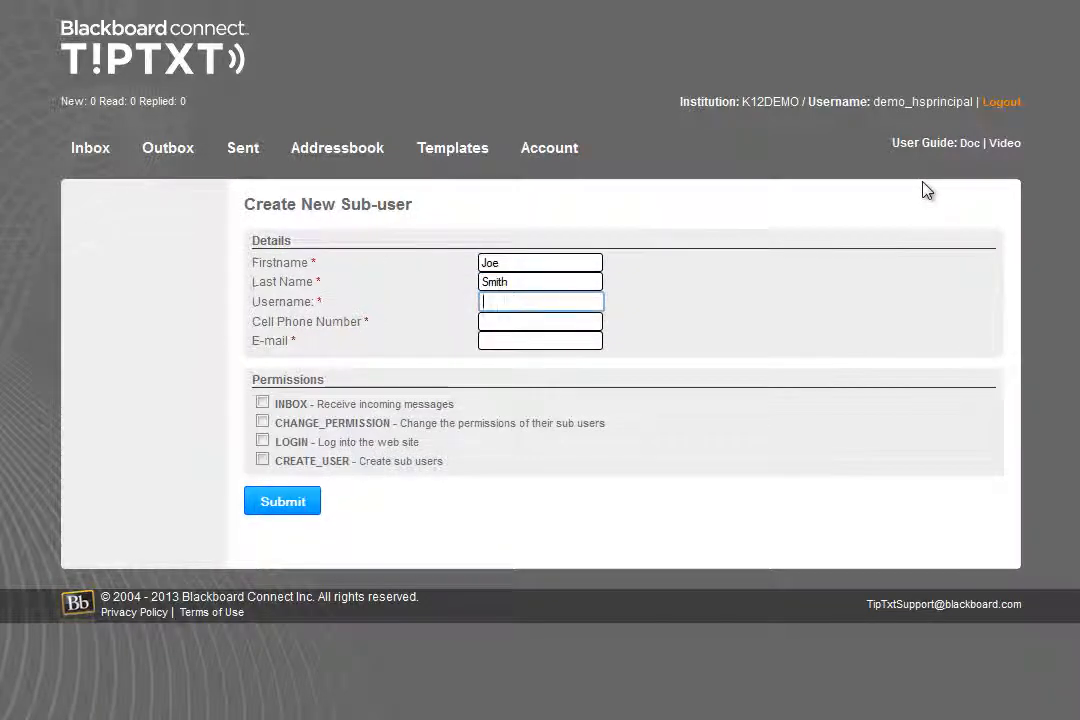
Fill in the new sub-user's username, cell phone number and e-mail address
text(joesmith123)
key(Tab)
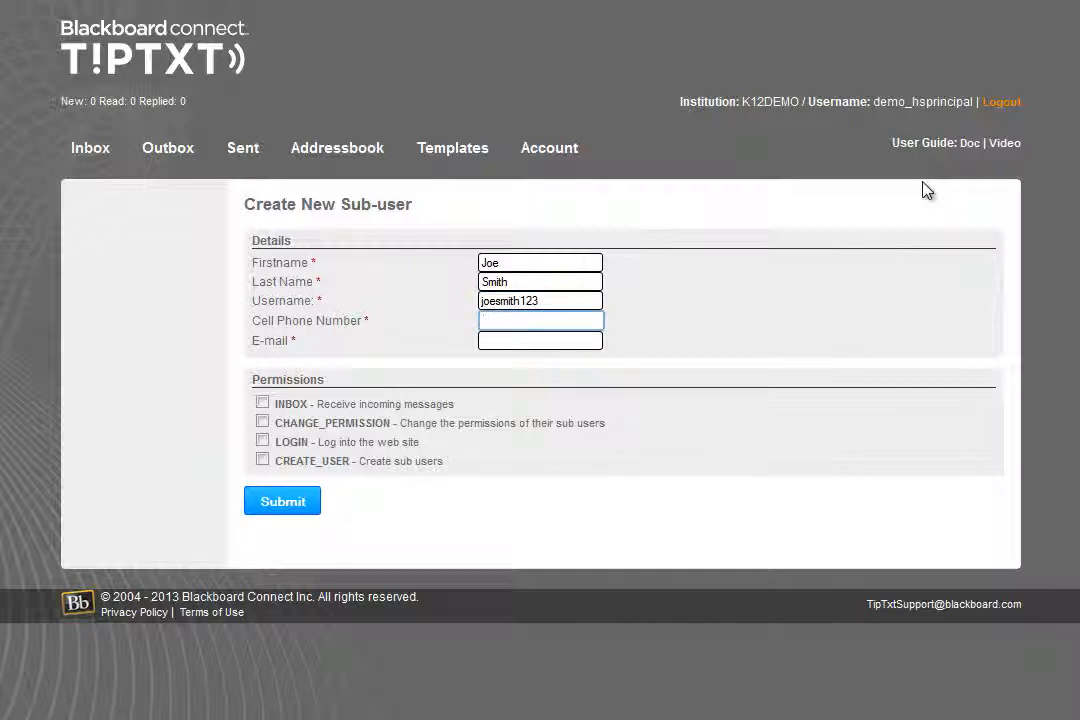
text(8885551212)
key(Tab)
text(joe)
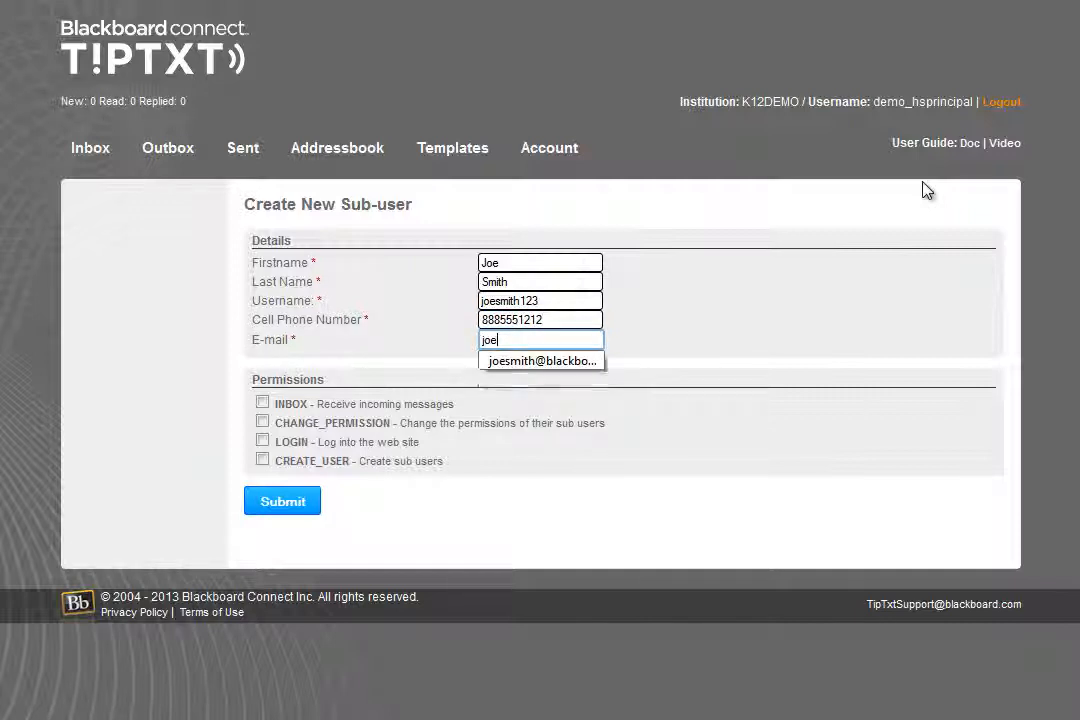
text(smith@fake.com)
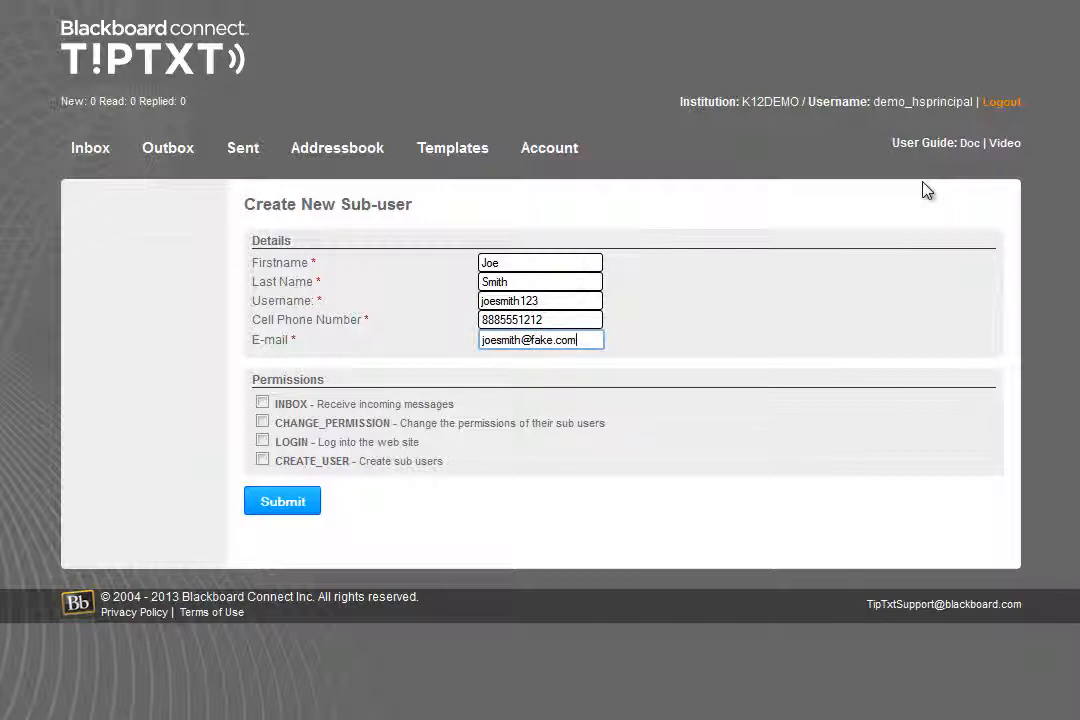
Grant the sub-user the INBOX and LOGIN permissions and submit the new sub-user
click(262, 402)
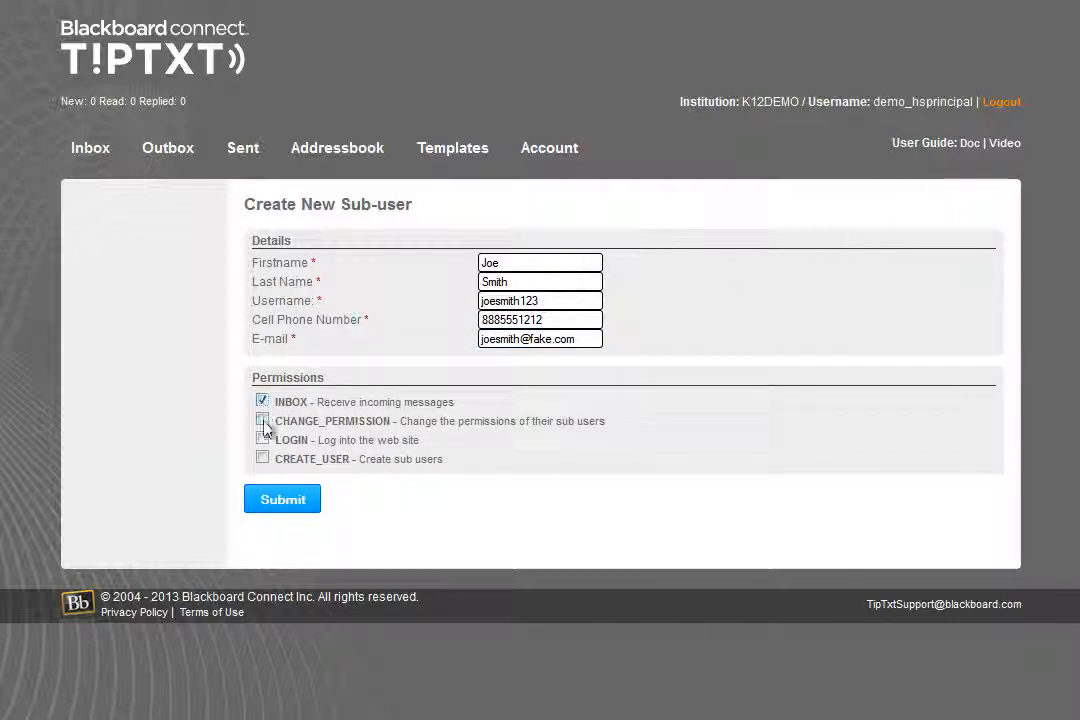
click(262, 440)
click(272, 505)
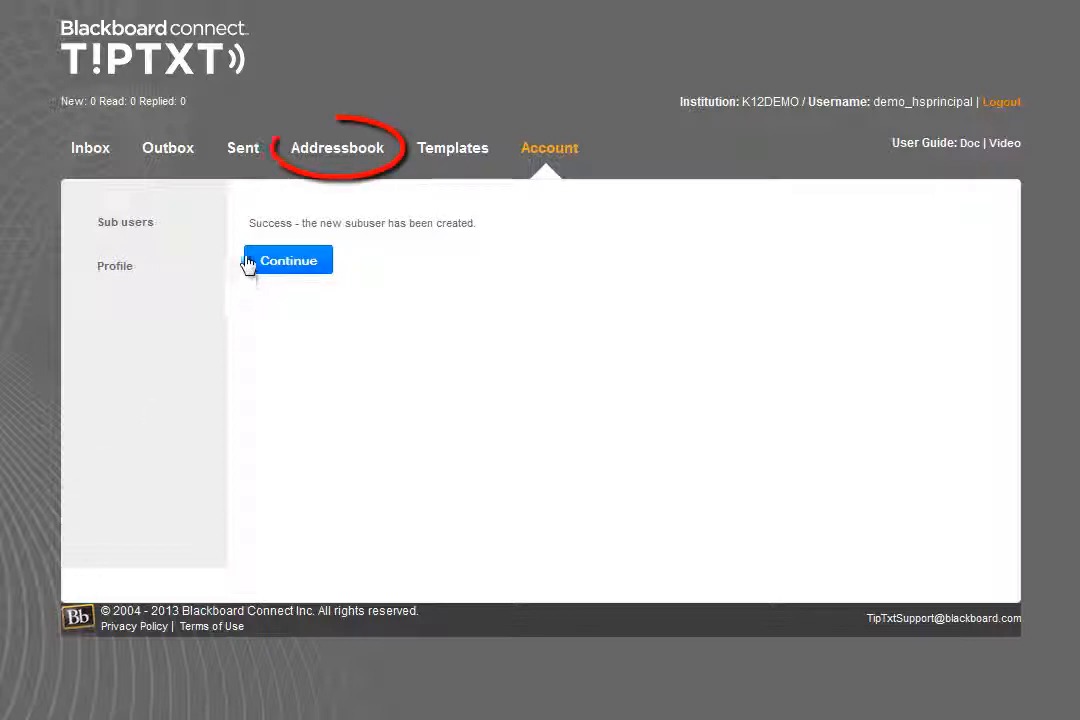
Start a new contact in the address book and save it
click(310, 153)
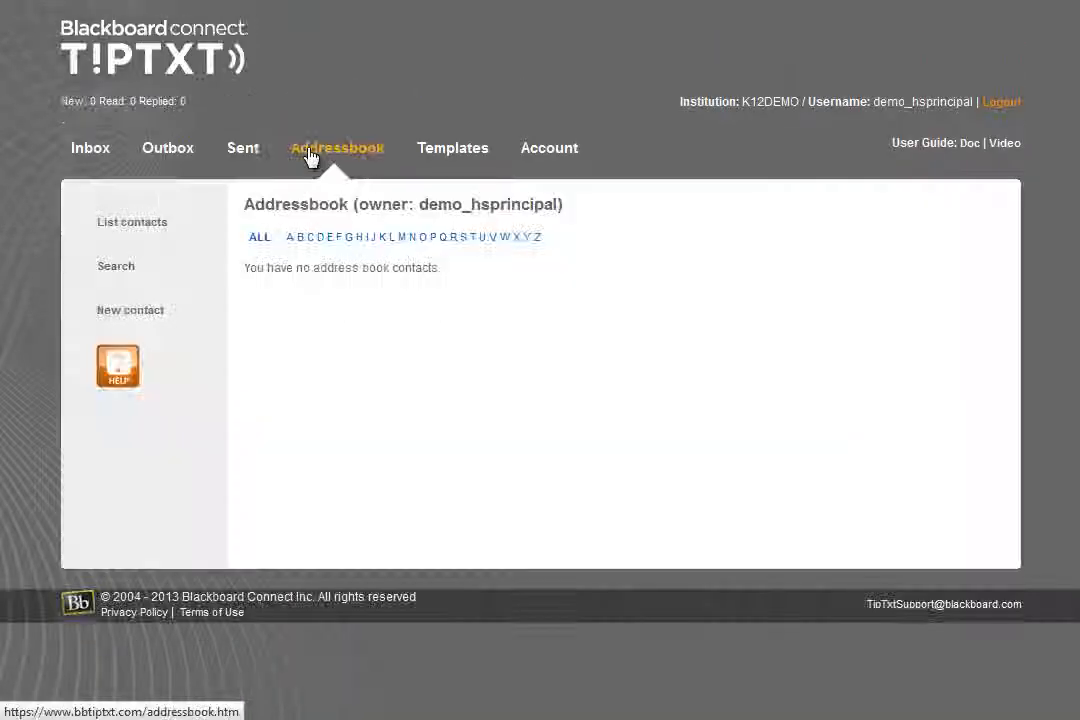
click(166, 314)
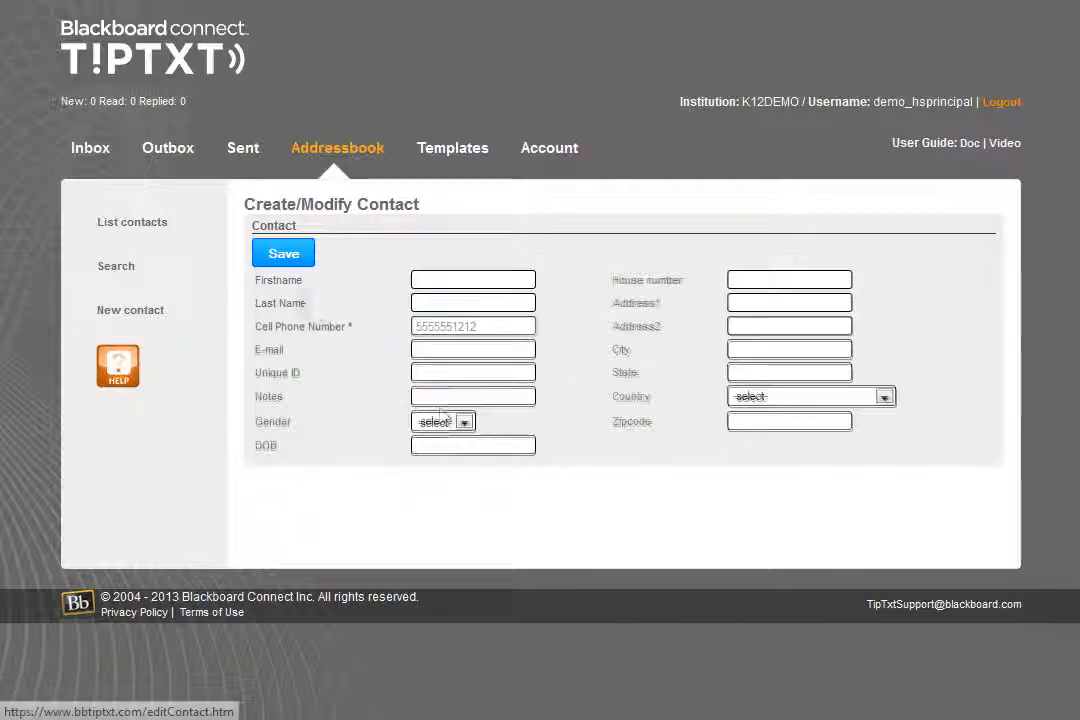
click(285, 259)
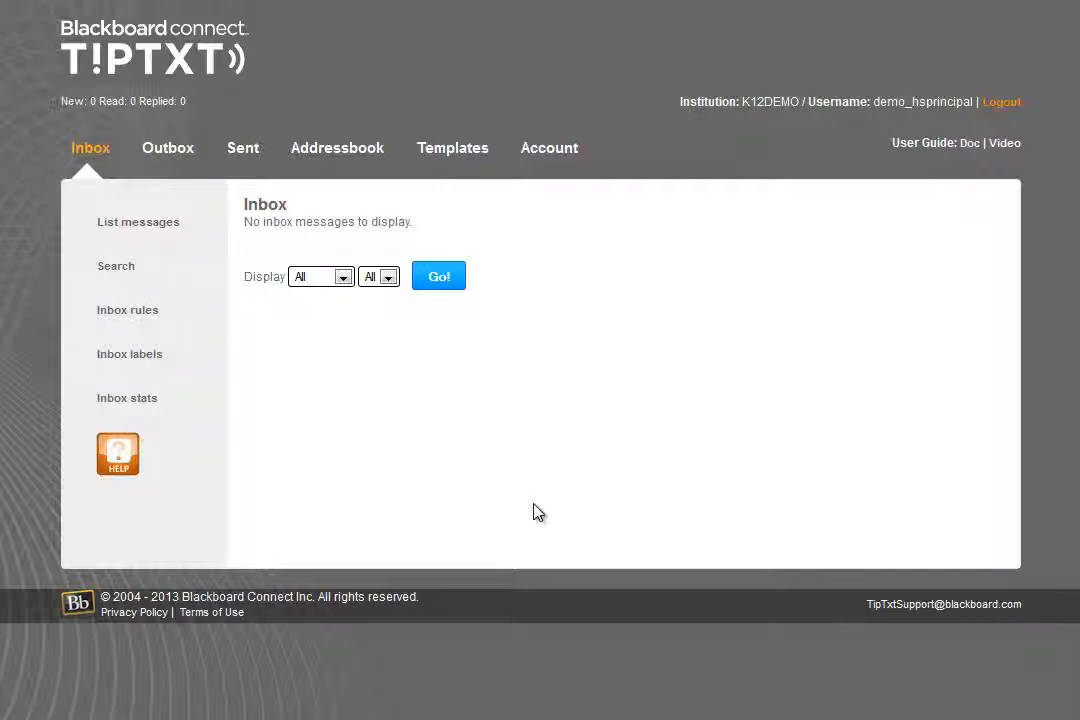
Add an inbox label named Bullying
click(189, 372)
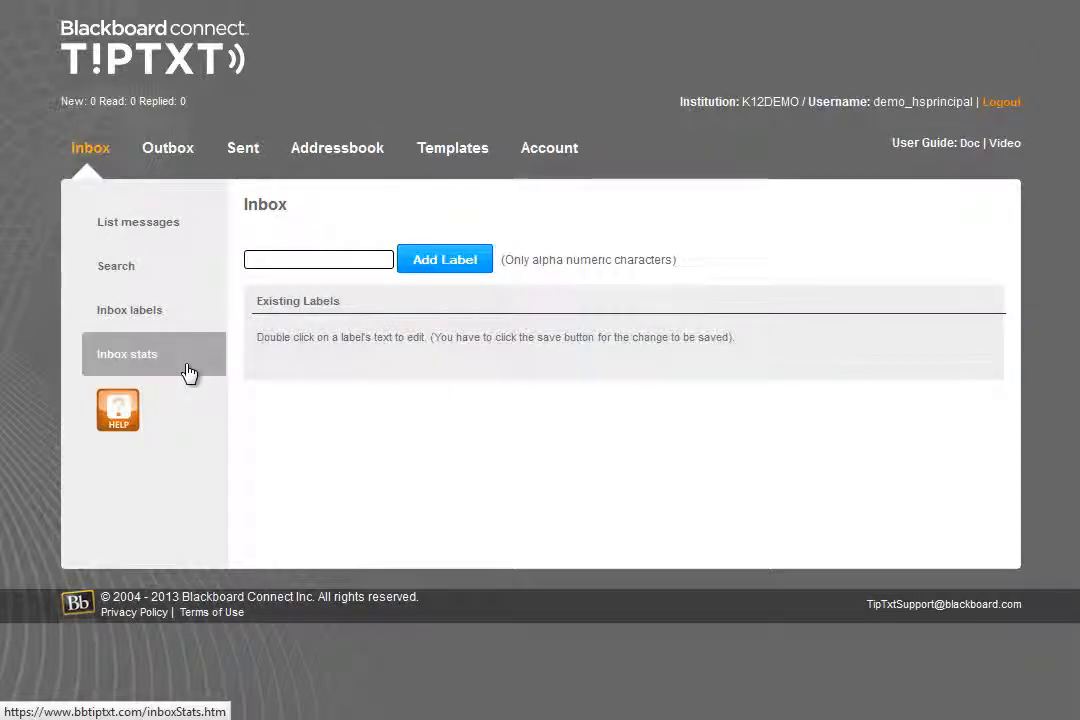
click(350, 261)
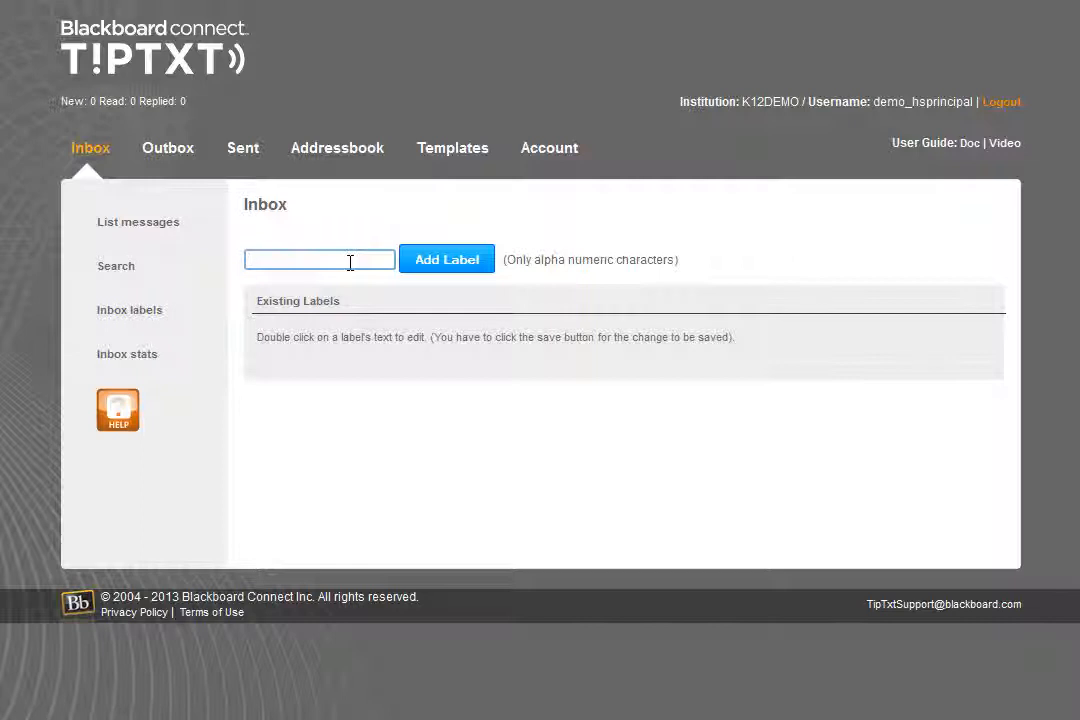
text(Bullying)
click(426, 264)
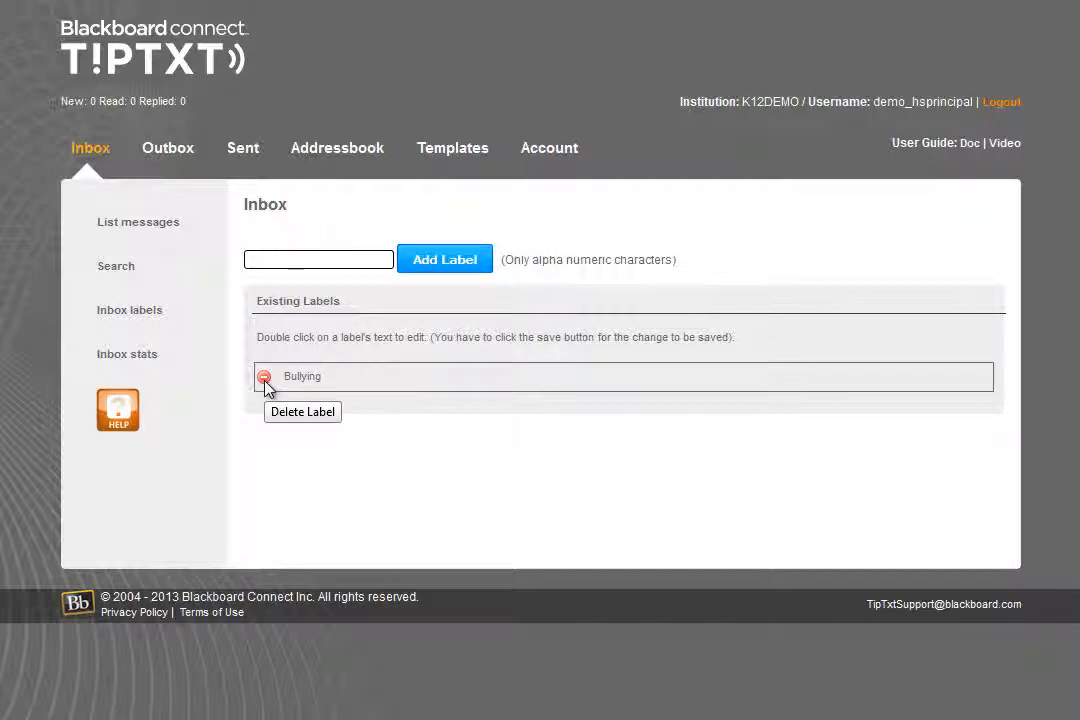
Start a new inbox rule named Bullying with the status Active
click(91, 148)
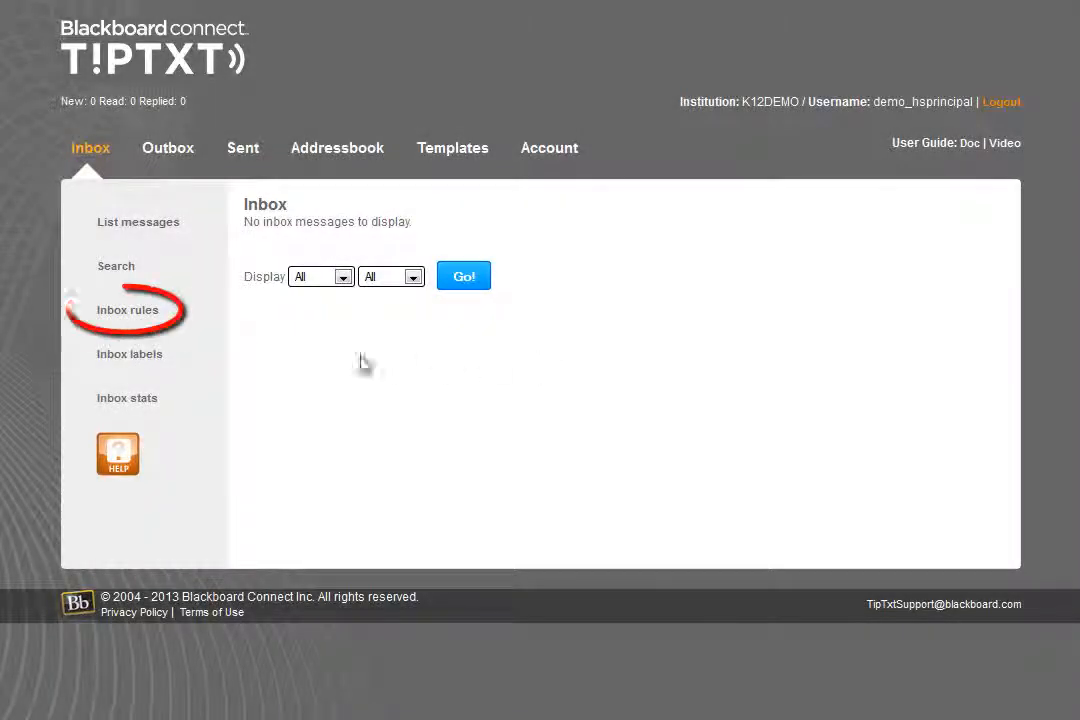
click(190, 326)
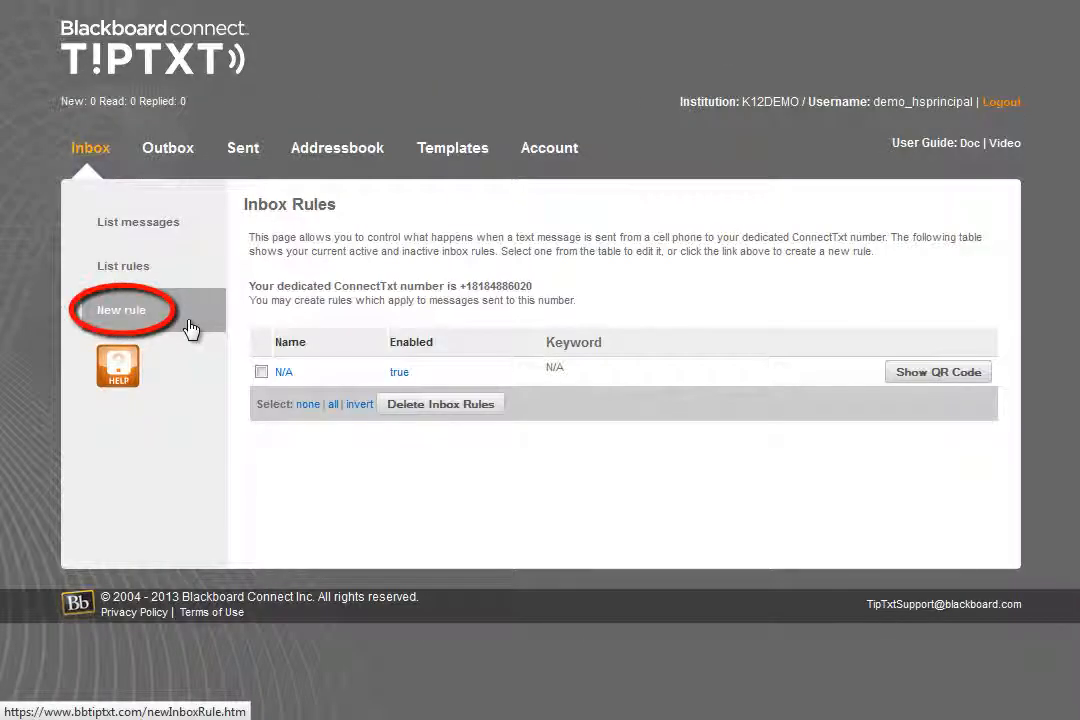
click(190, 326)
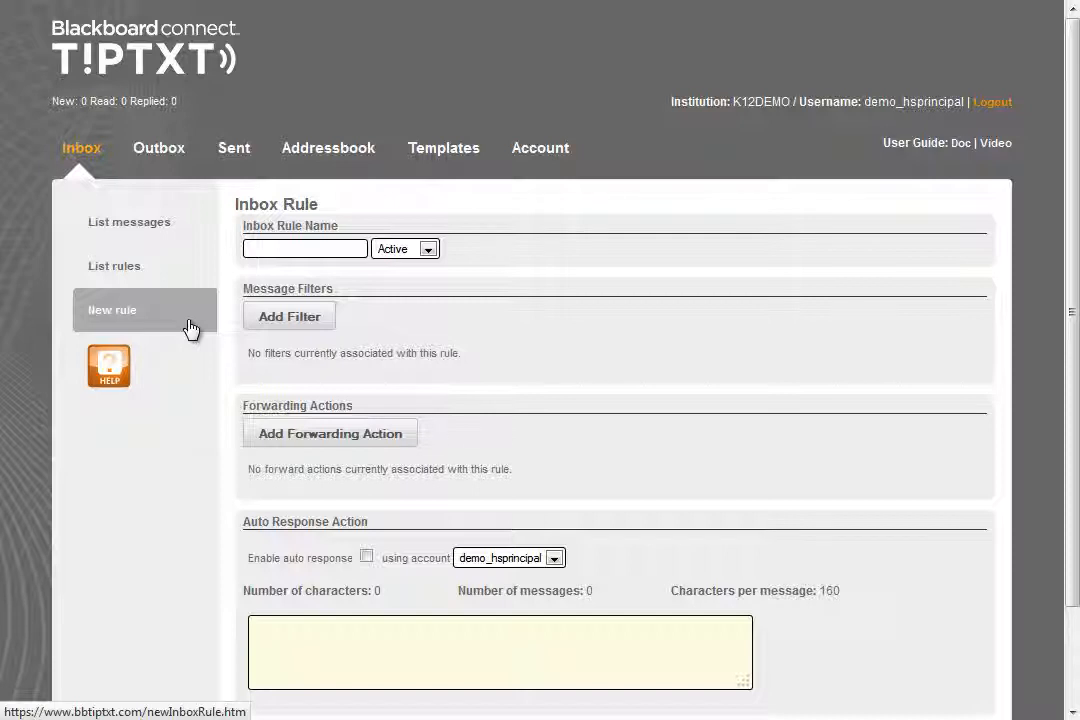
click(349, 247)
text(Bullying)
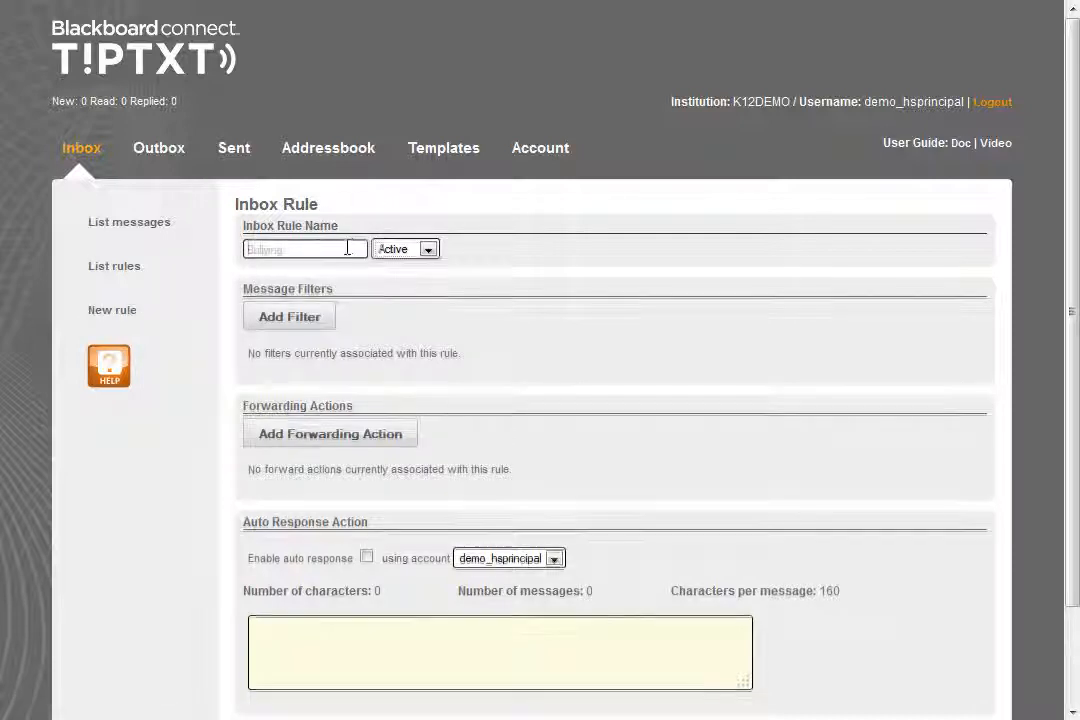
key(Tab)
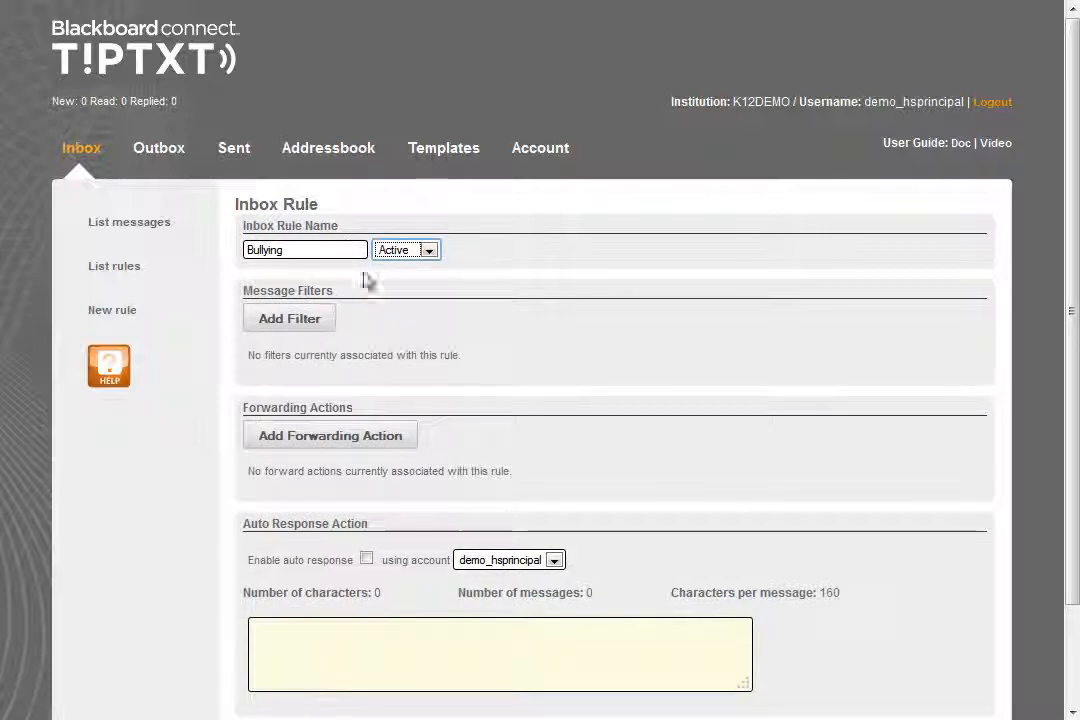
click(432, 257)
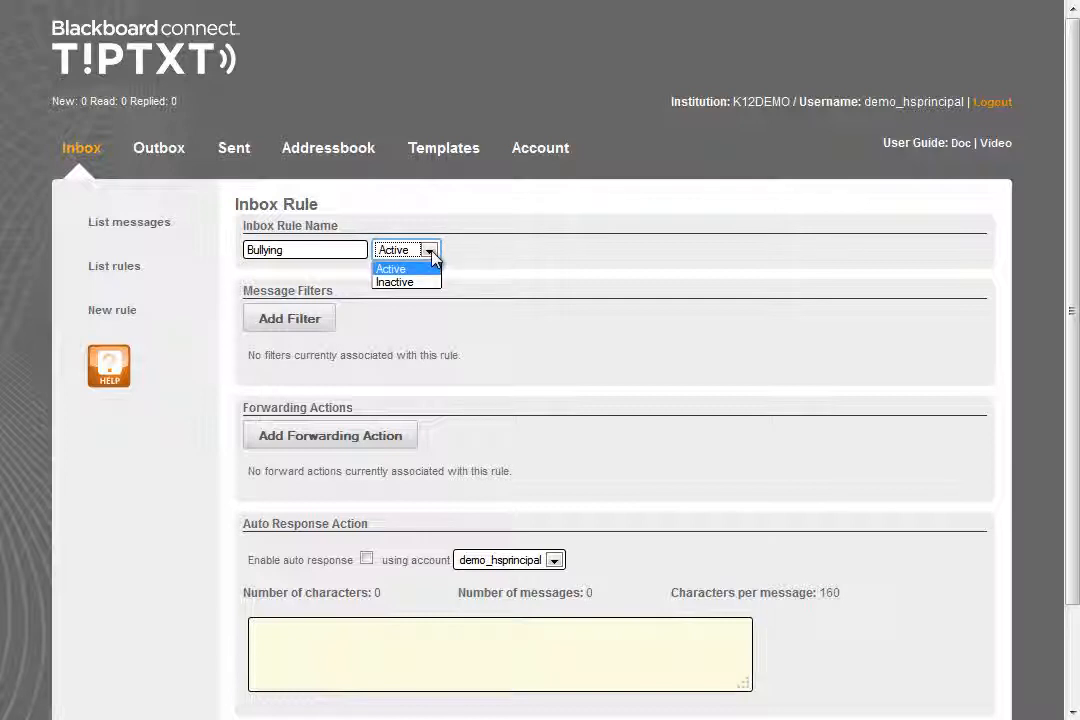
click(432, 257)
click(540, 274)
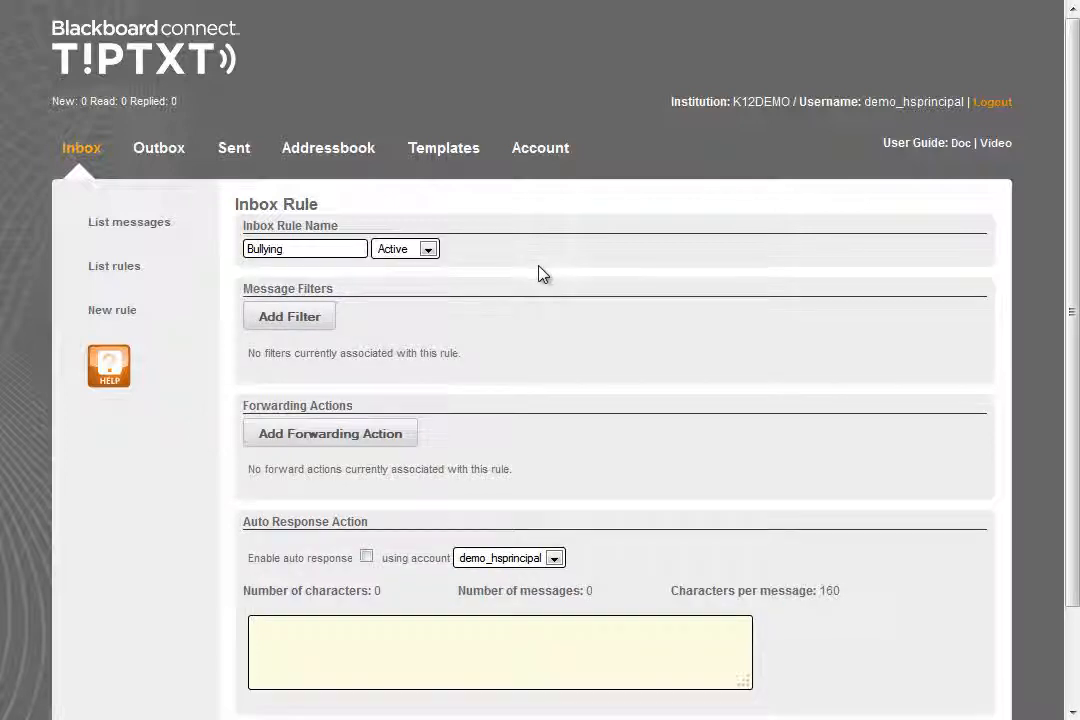
Add a message filter to the Bullying rule for text that starts with "Bully" and save it
click(303, 329)
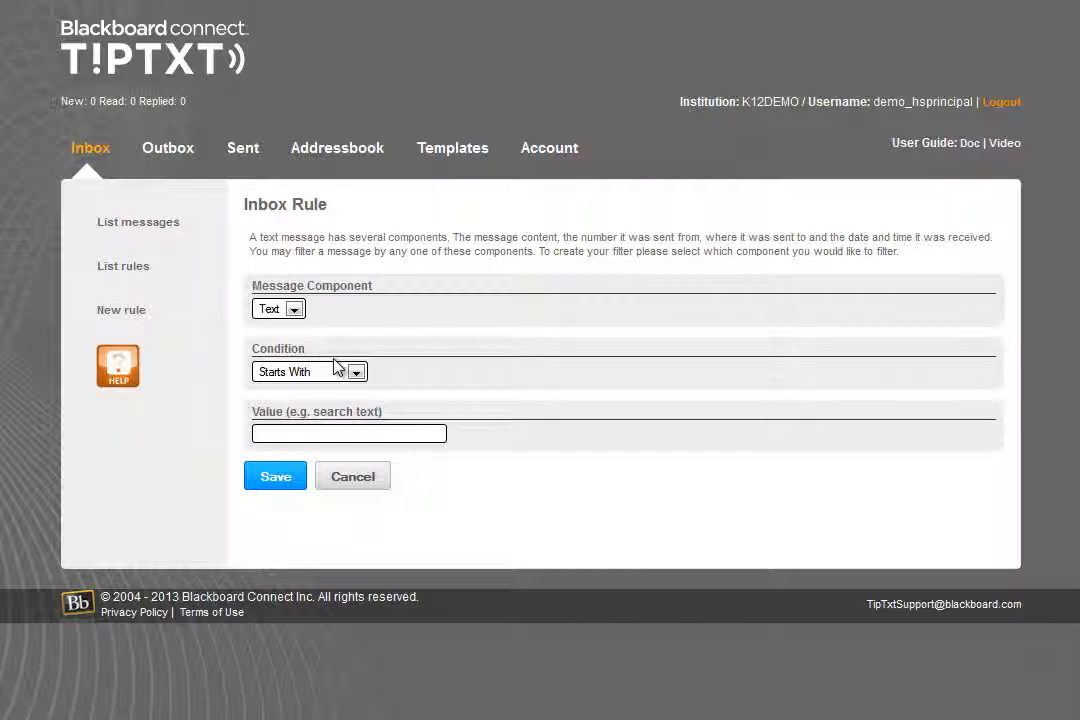
click(369, 436)
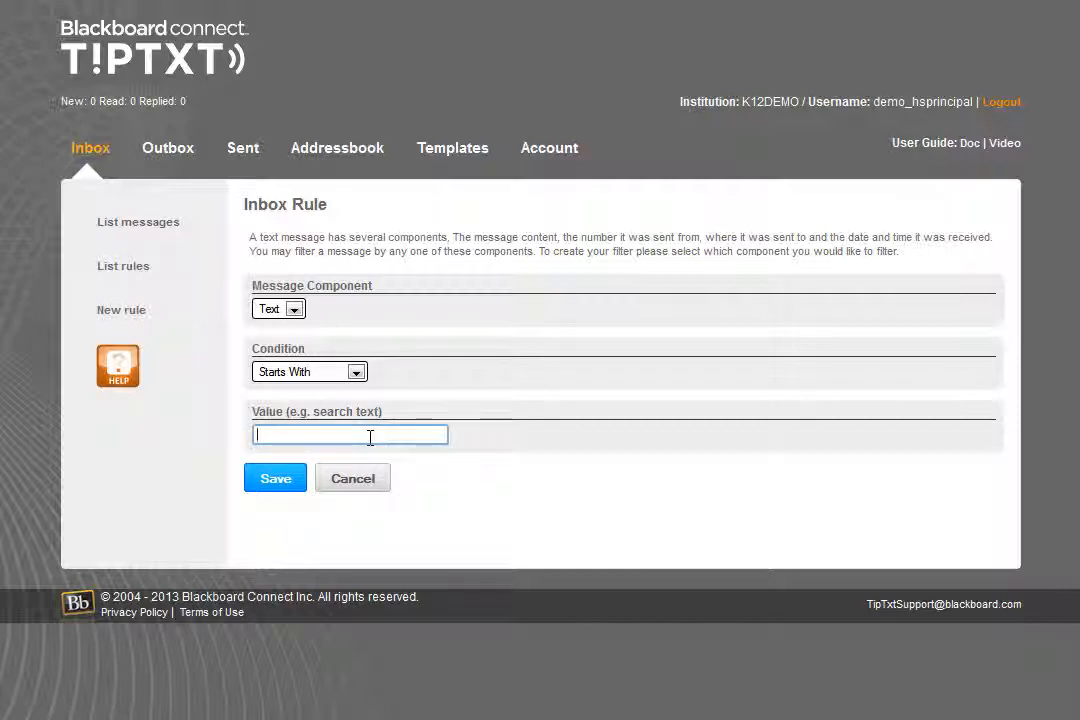
text(Bully)
key(Tab)
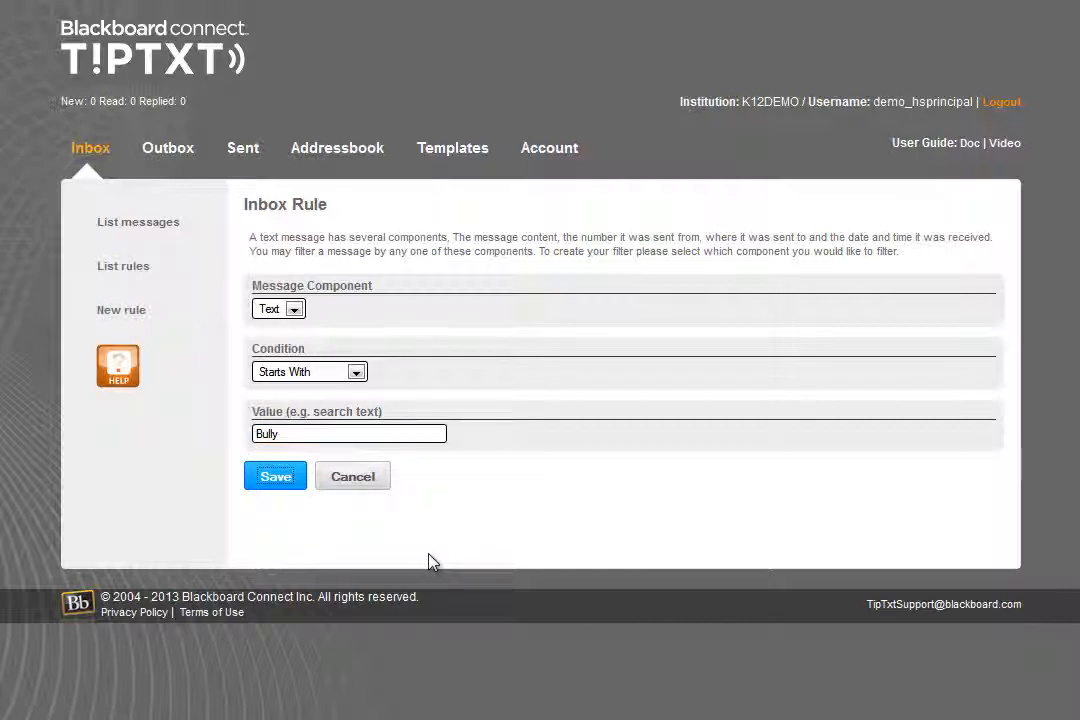
click(278, 478)
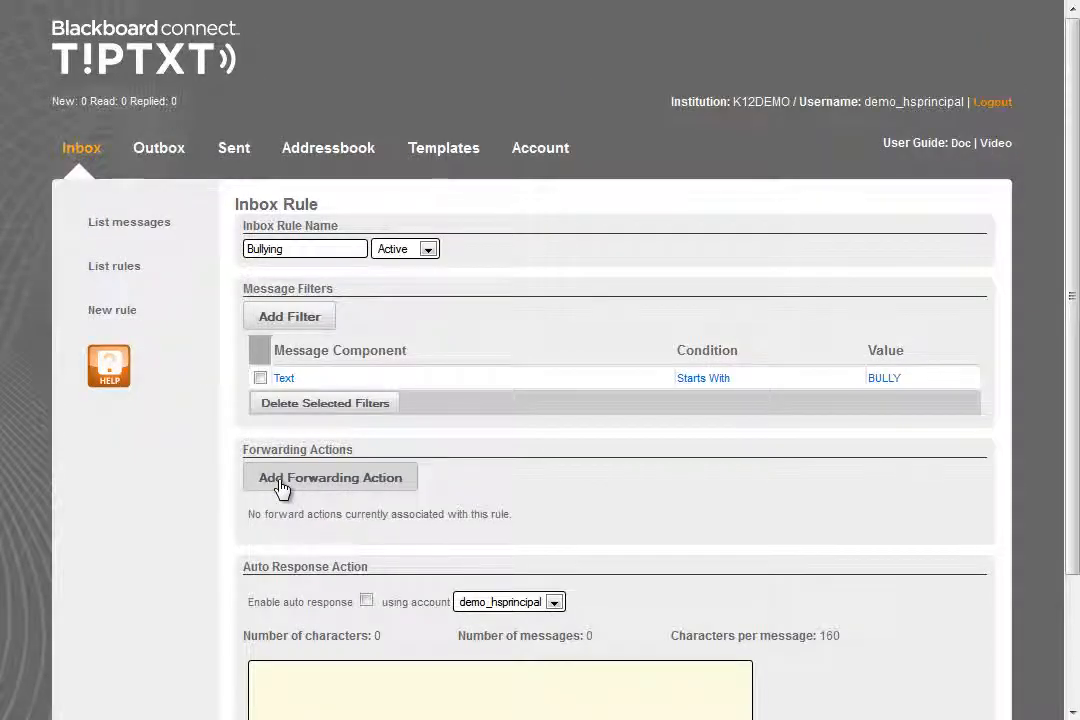
click(294, 320)
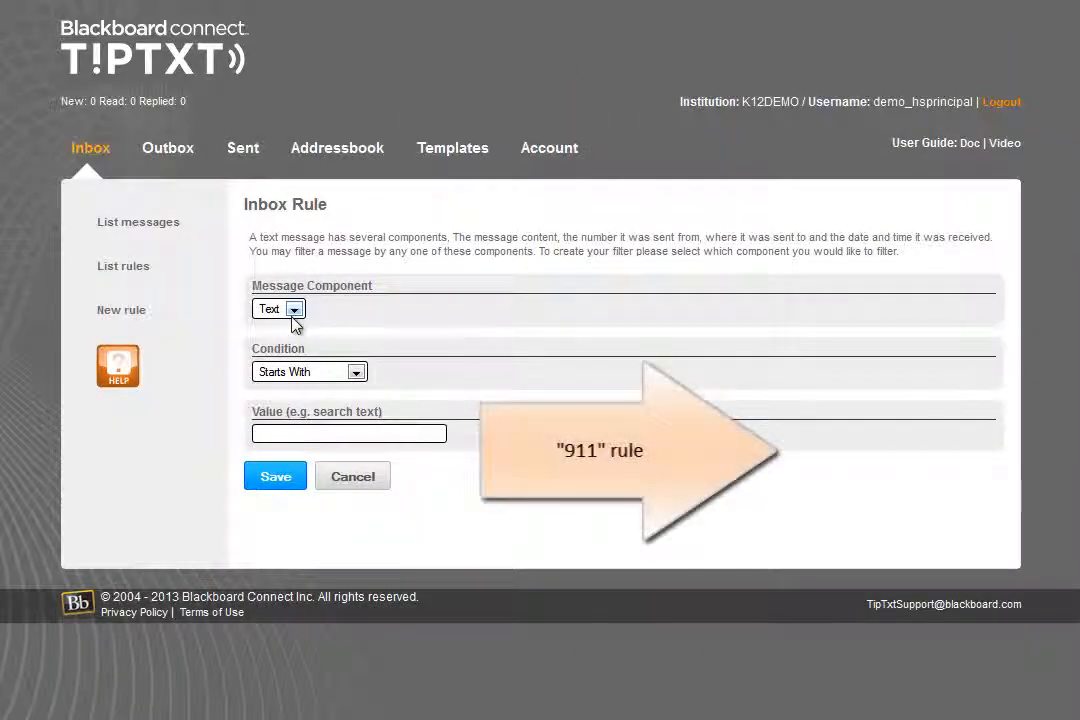
click(355, 372)
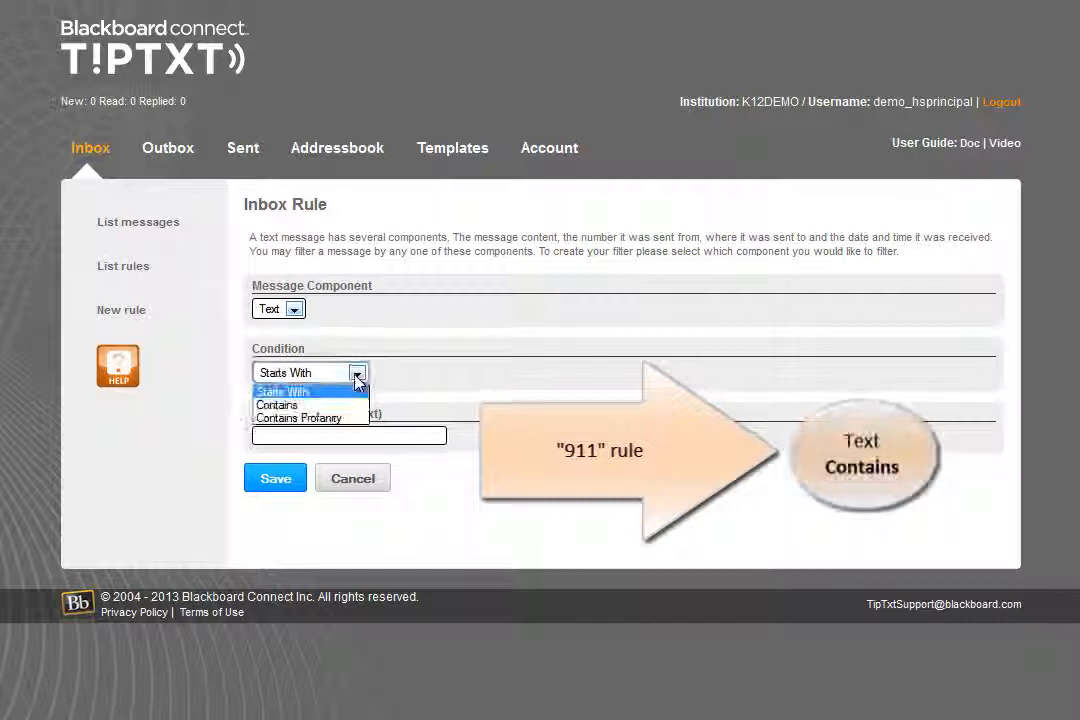
click(352, 405)
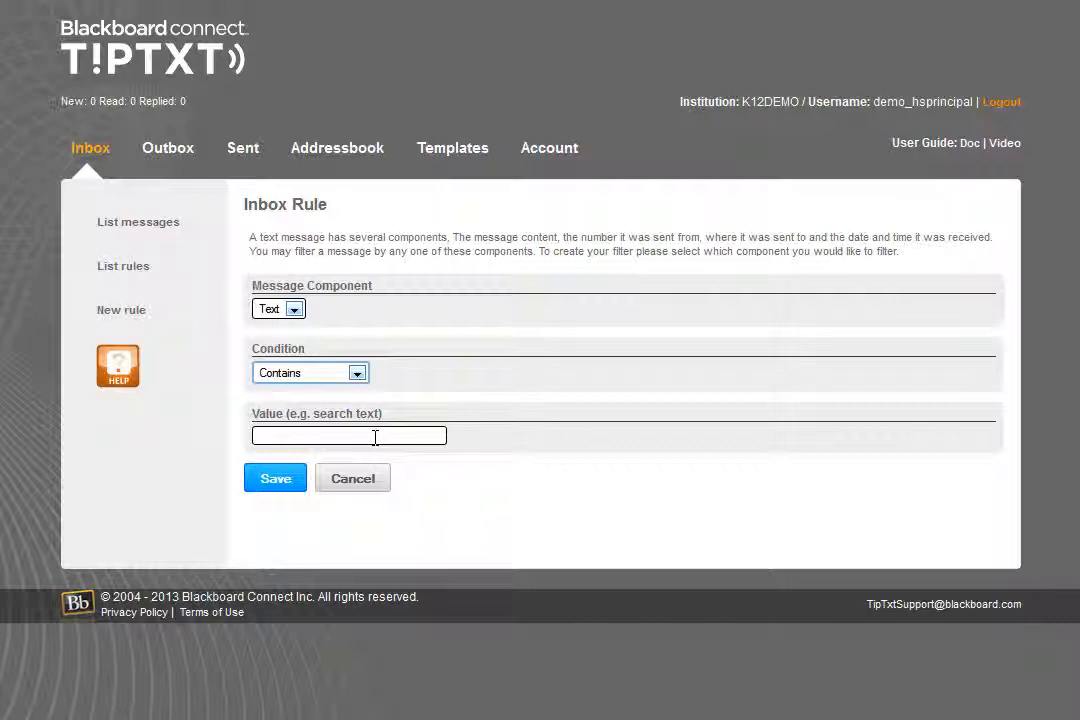
click(375, 437)
text(bomb)
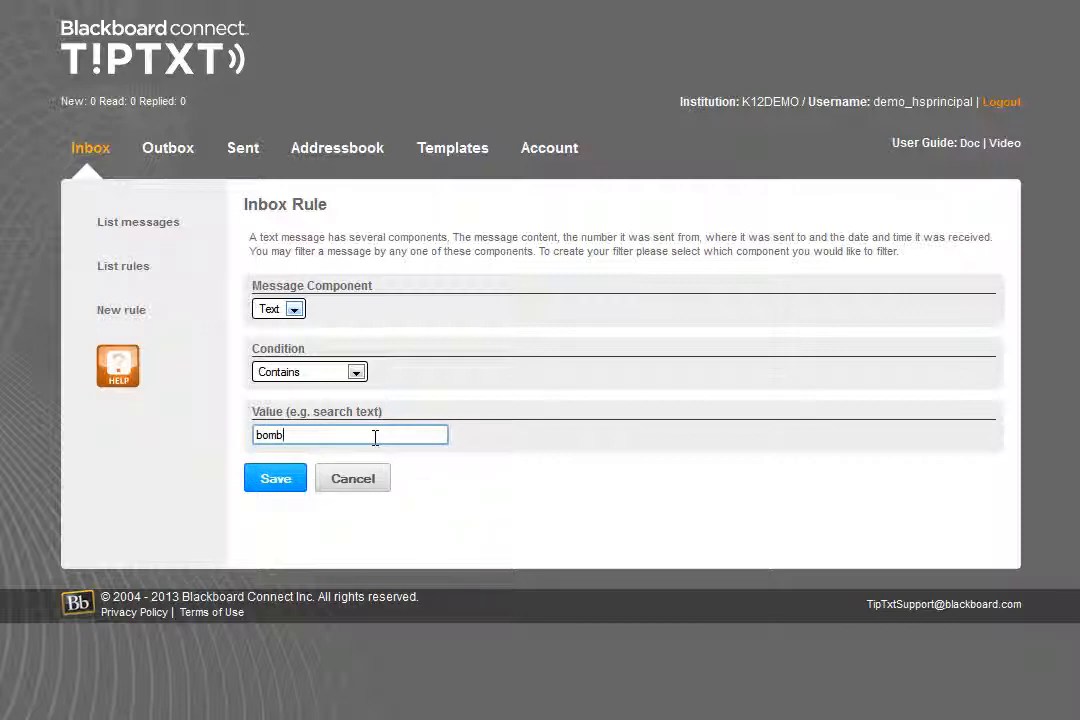
click(365, 486)
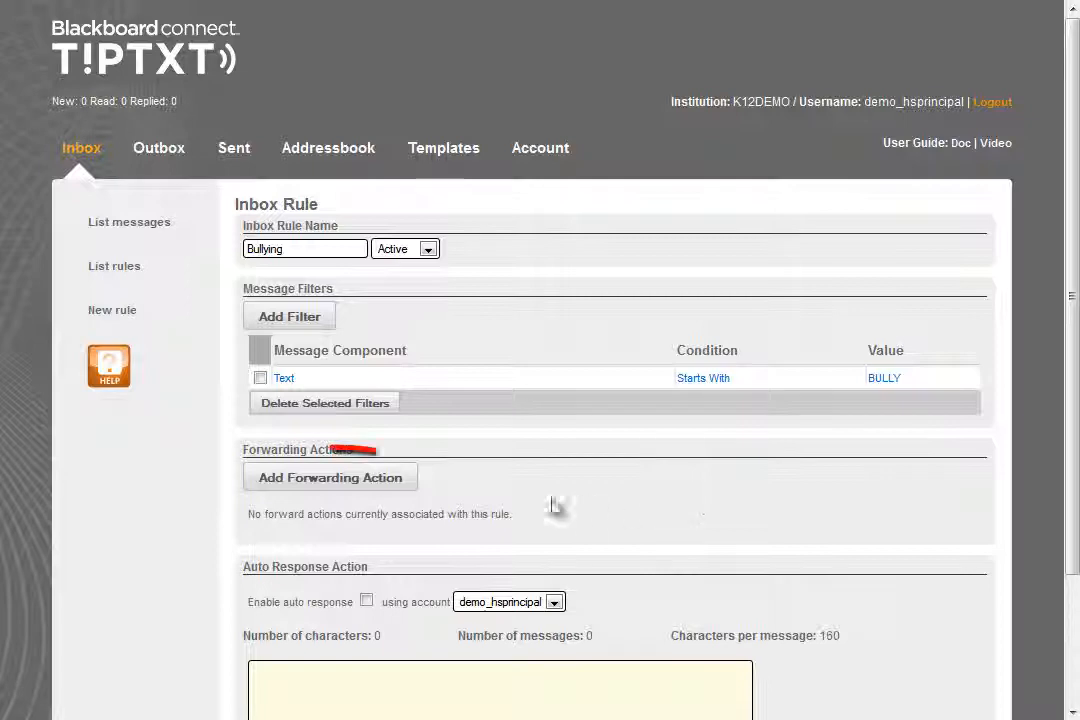
Add a forwarding action to the Bullying rule that forwards to the inbox of demo_hsprincipal with the Bullying label, and save it
click(335, 490)
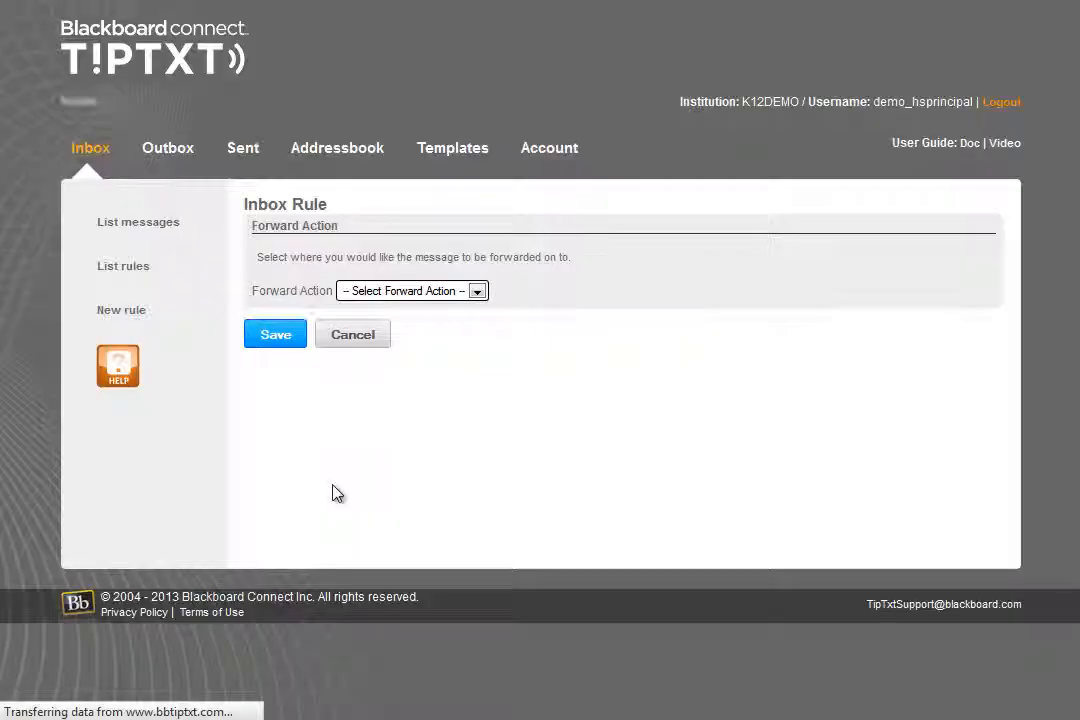
click(477, 296)
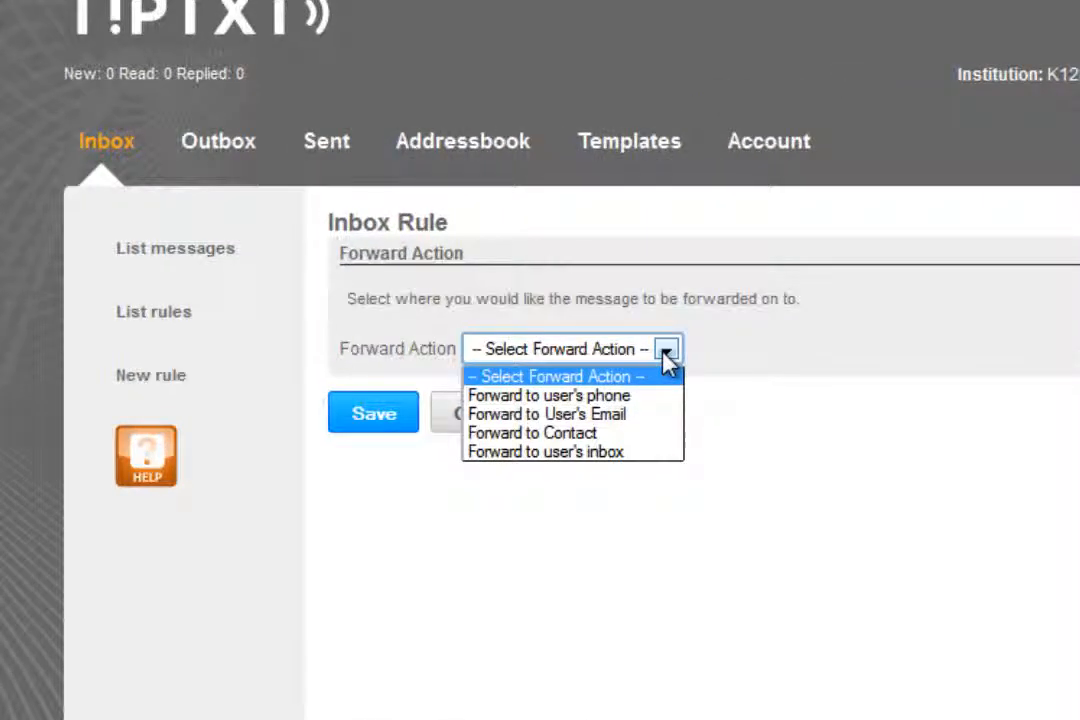
click(653, 451)
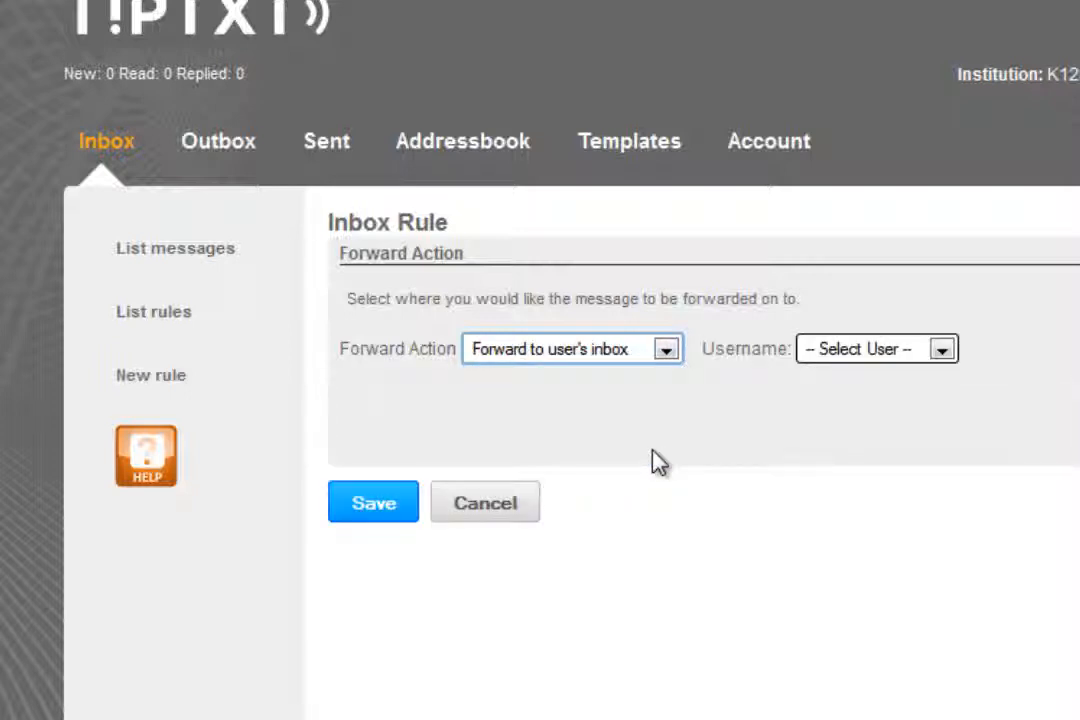
click(943, 353)
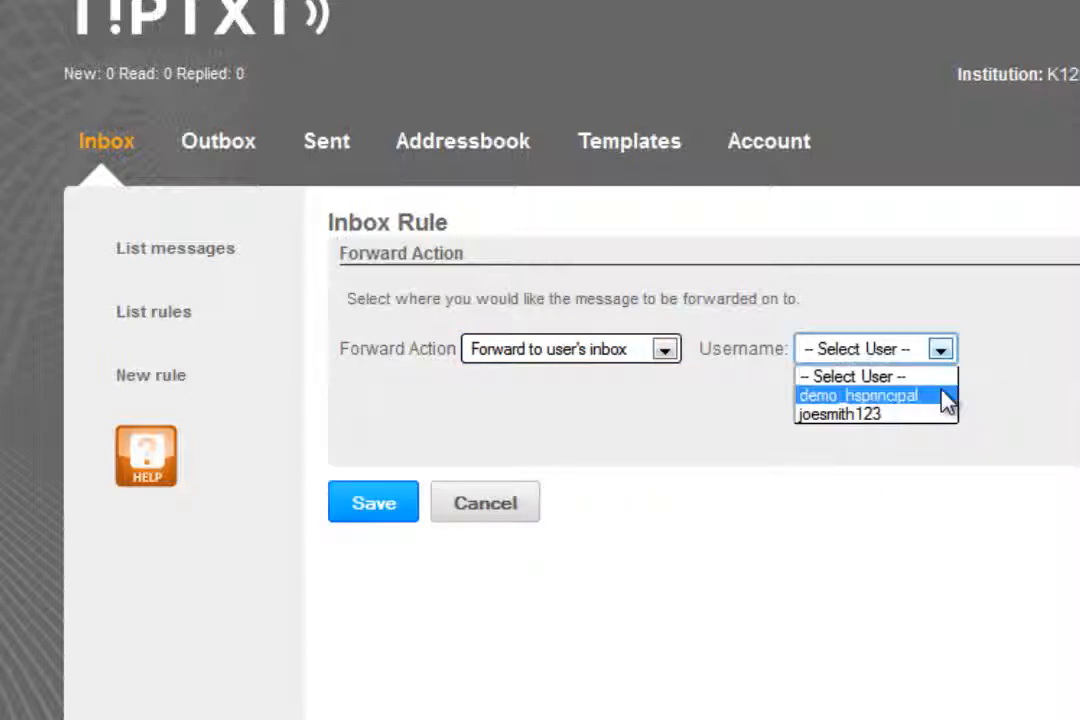
click(945, 400)
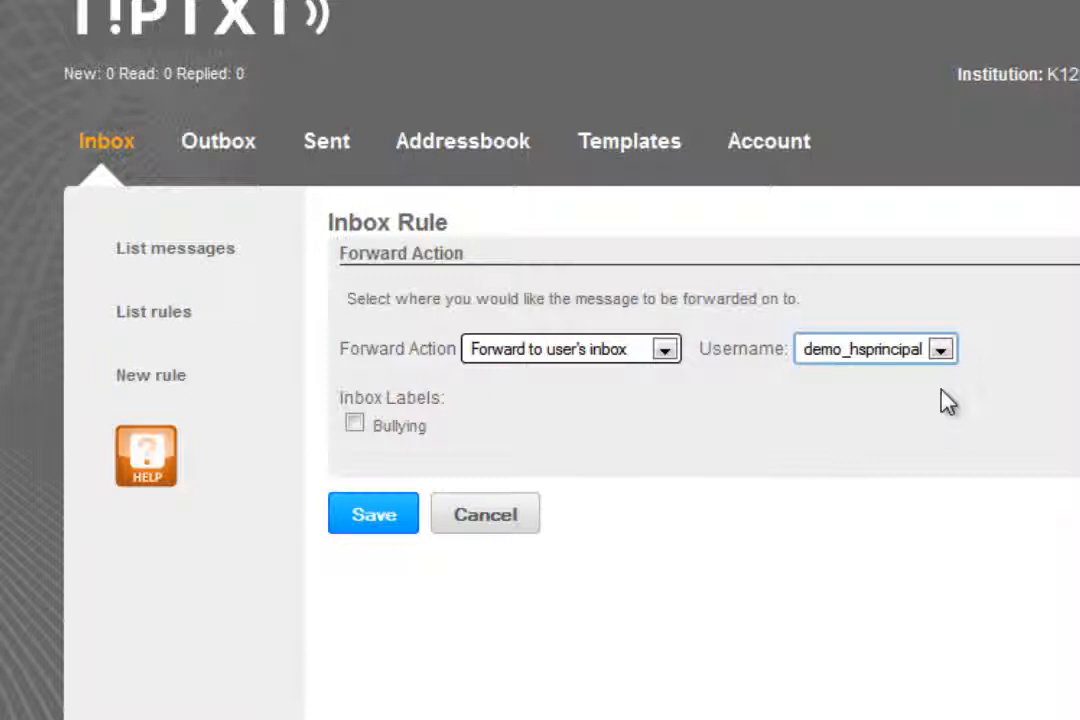
click(355, 422)
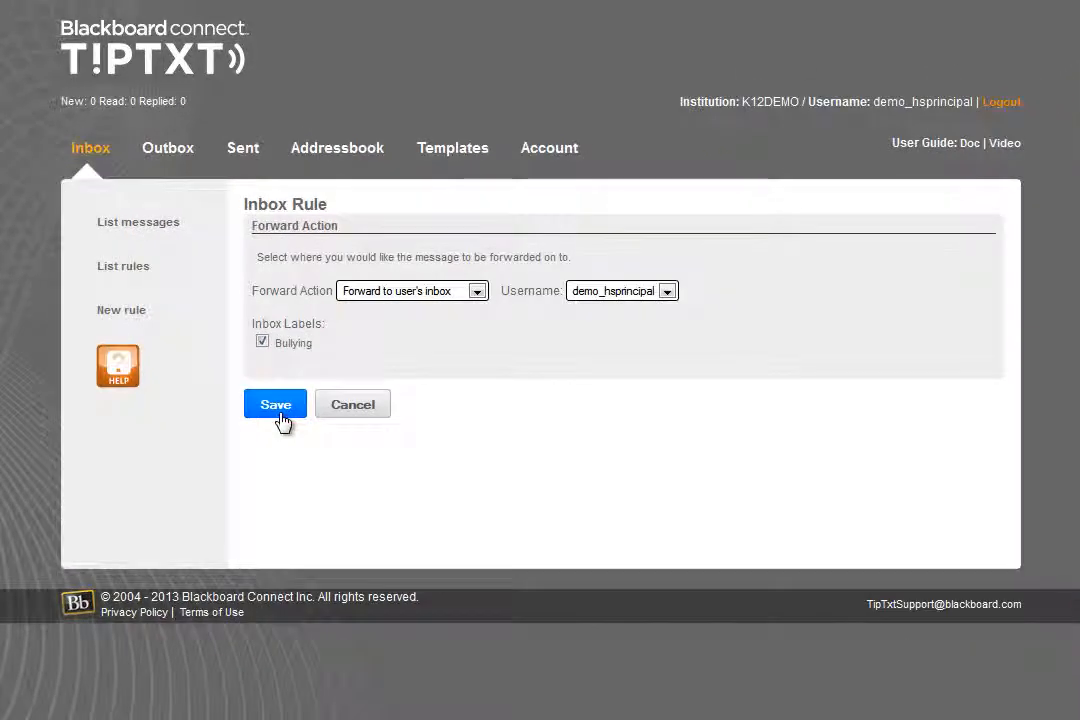
click(281, 414)
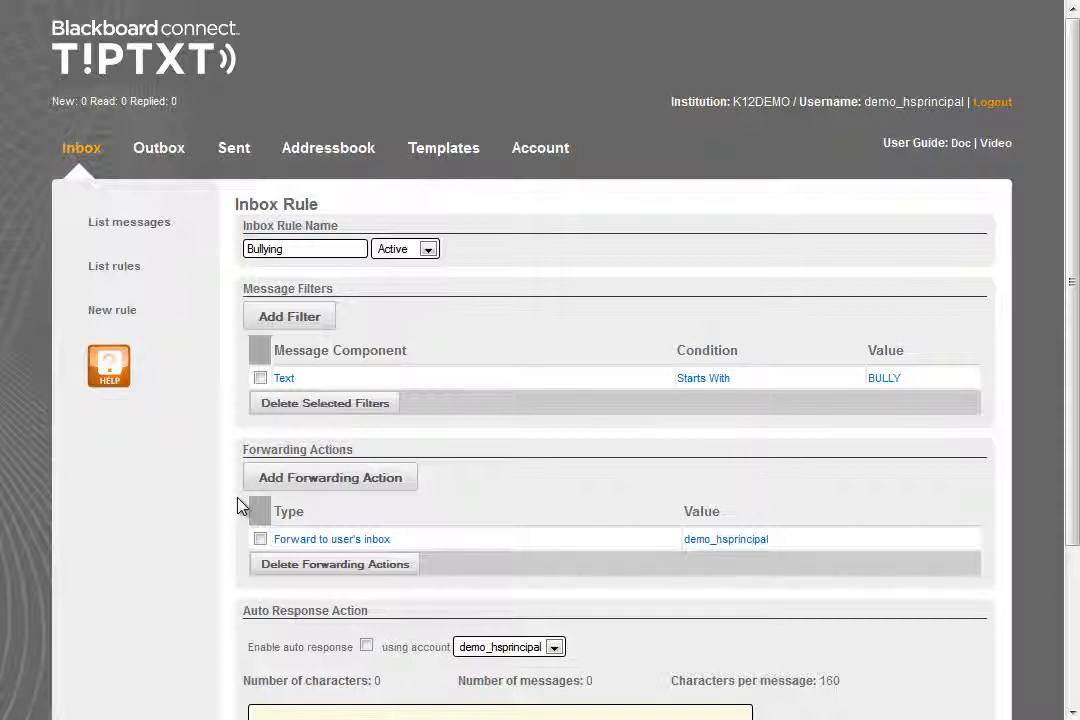
Add a second forwarding action that forwards messages to the phone of user demo_hsprincipal and save it
click(318, 484)
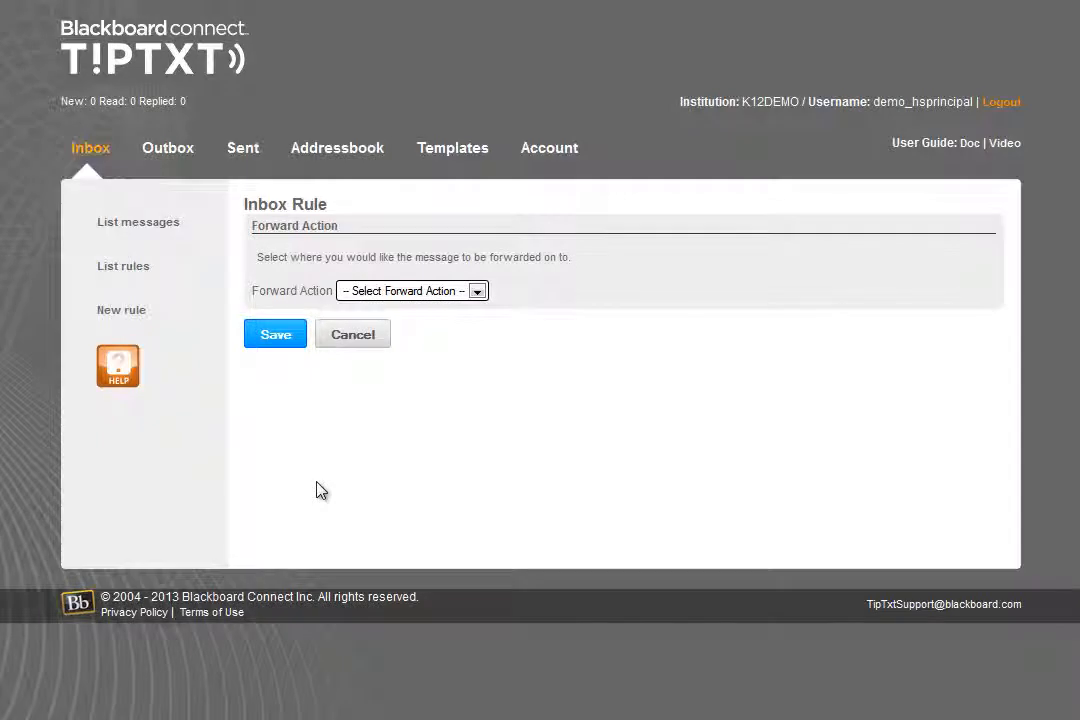
click(440, 294)
click(446, 325)
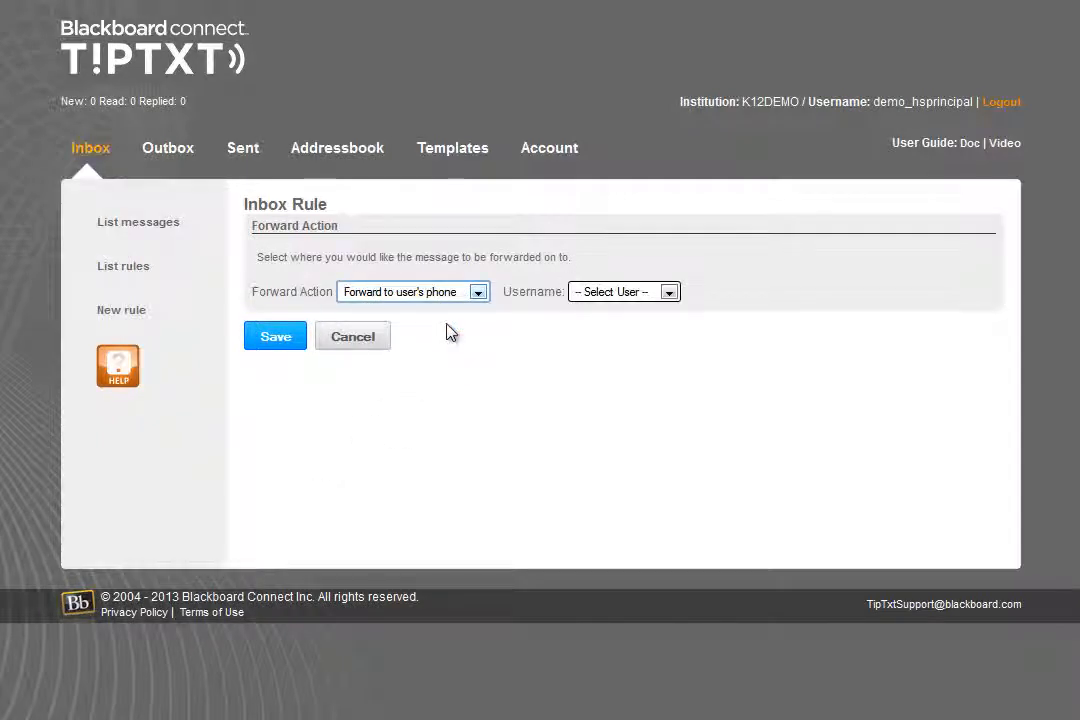
click(608, 291)
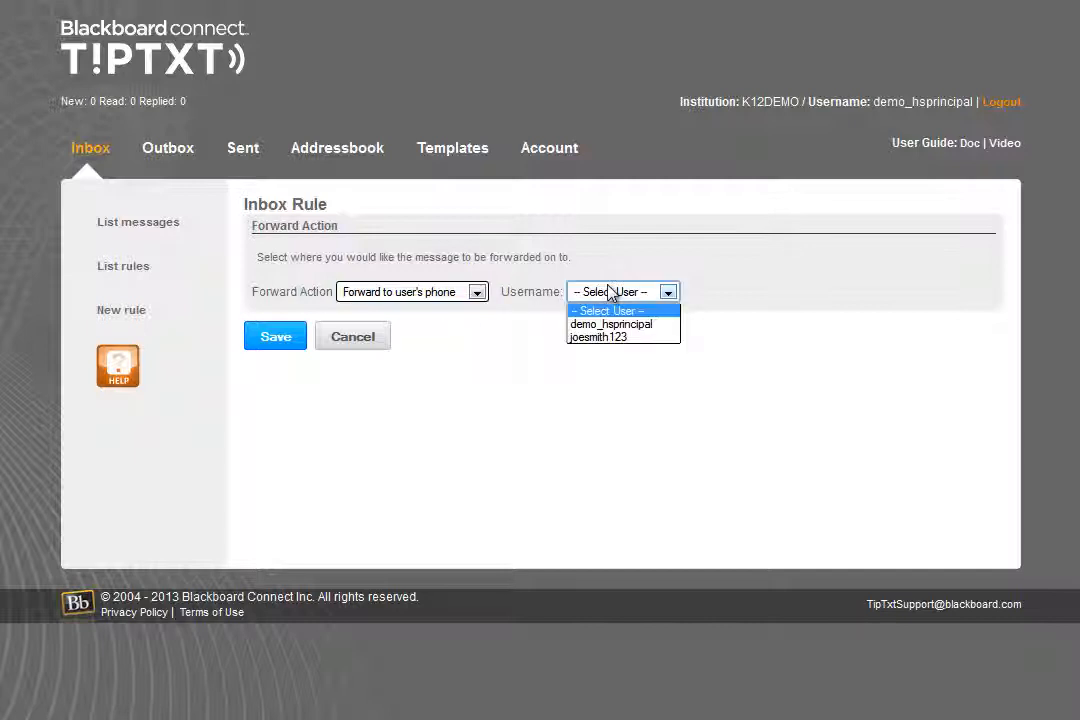
click(612, 324)
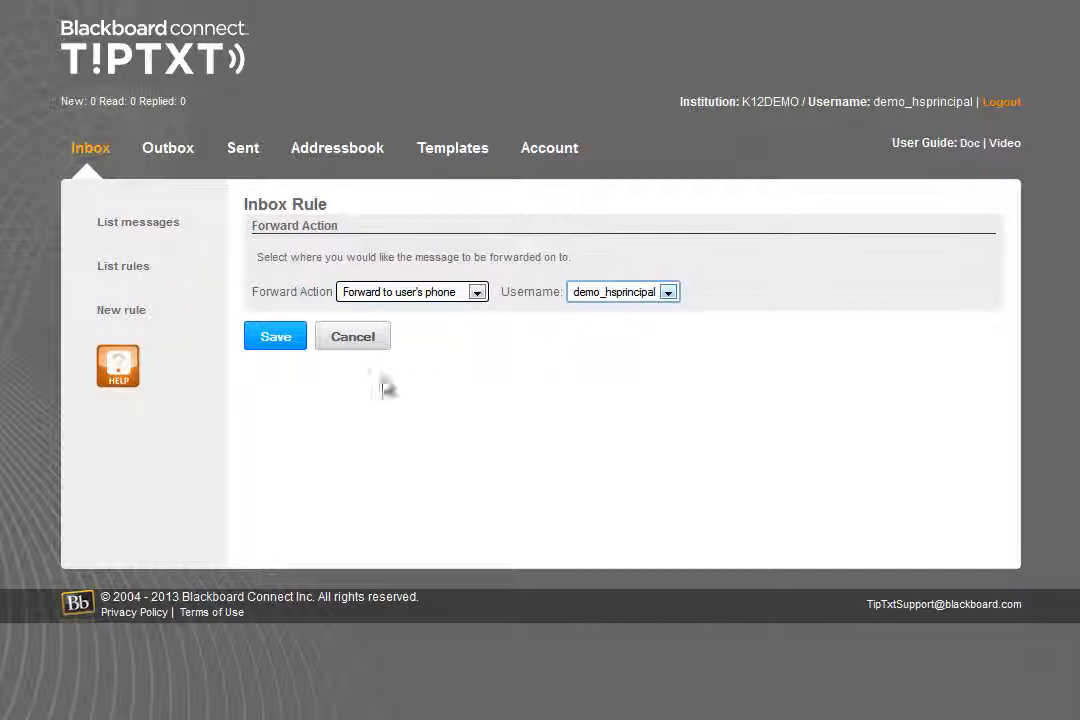
click(276, 339)
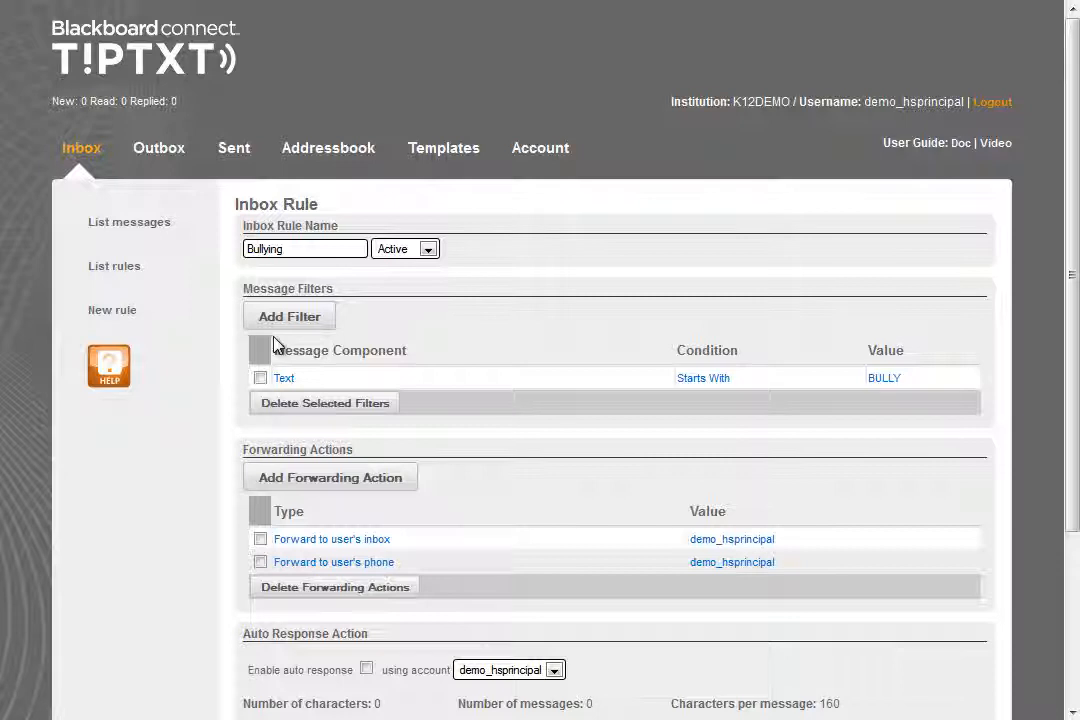
Add a third forwarding action that forwards messages to the email of user demo_hsprincipal and save it
click(291, 484)
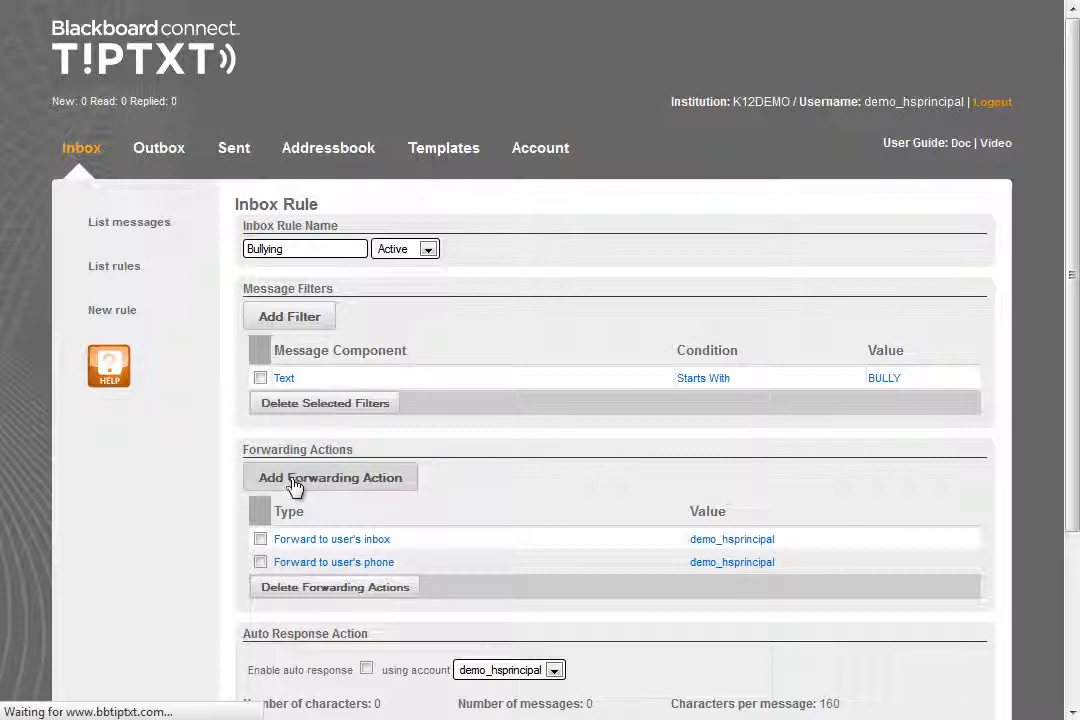
click(450, 292)
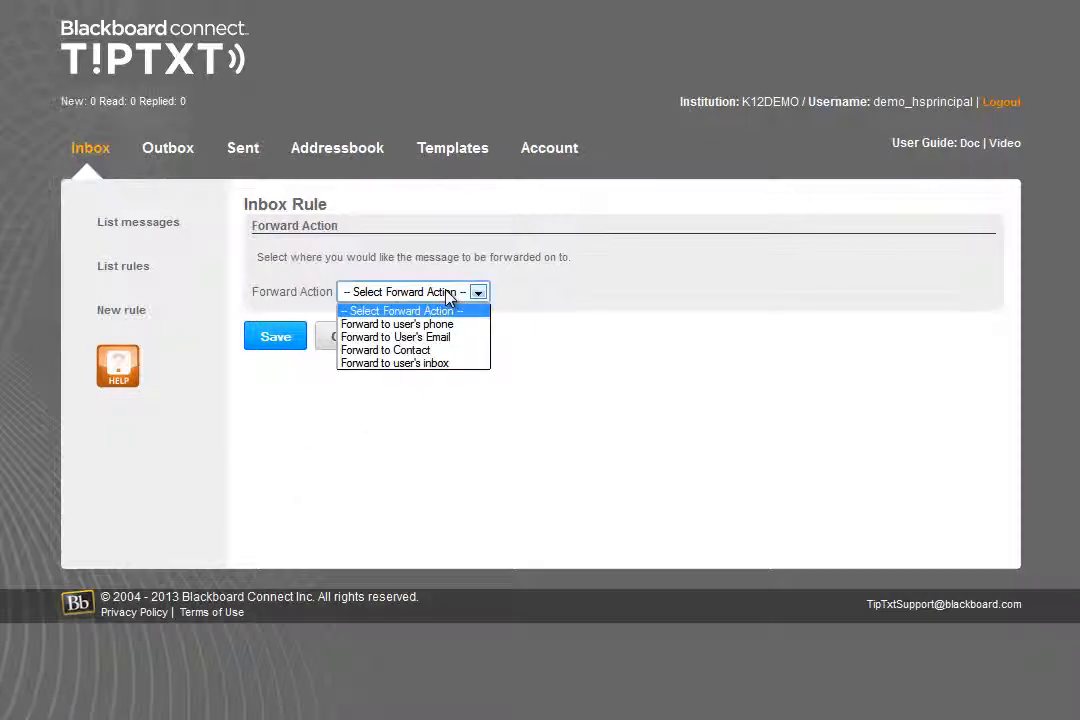
click(451, 341)
click(640, 291)
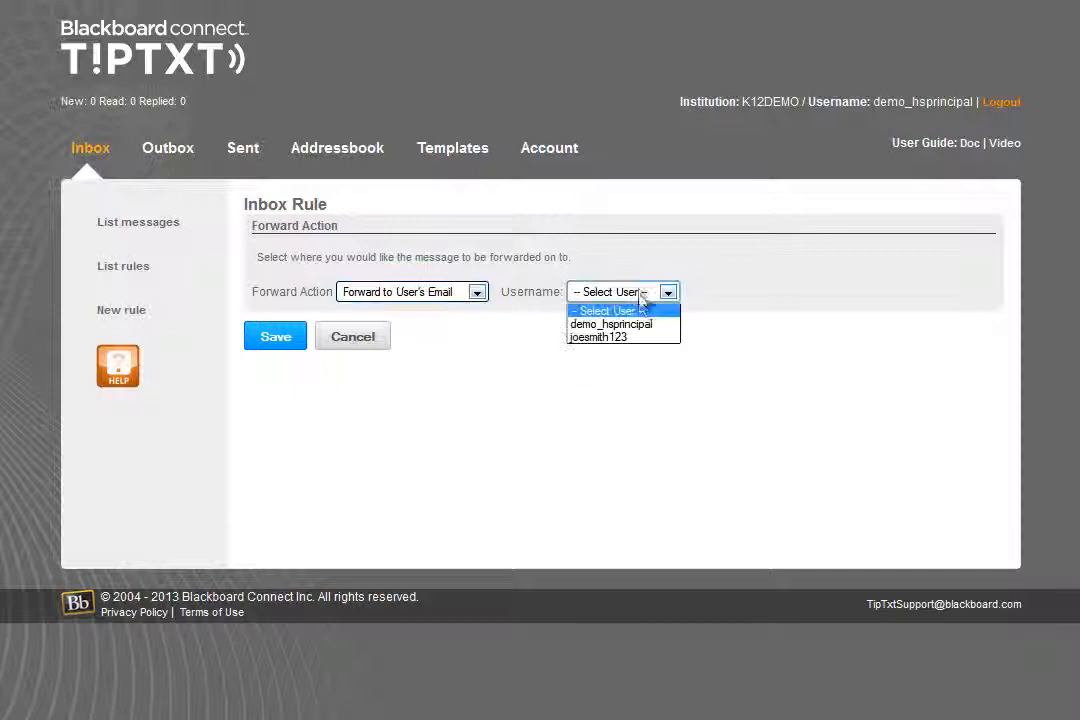
click(640, 325)
click(280, 344)
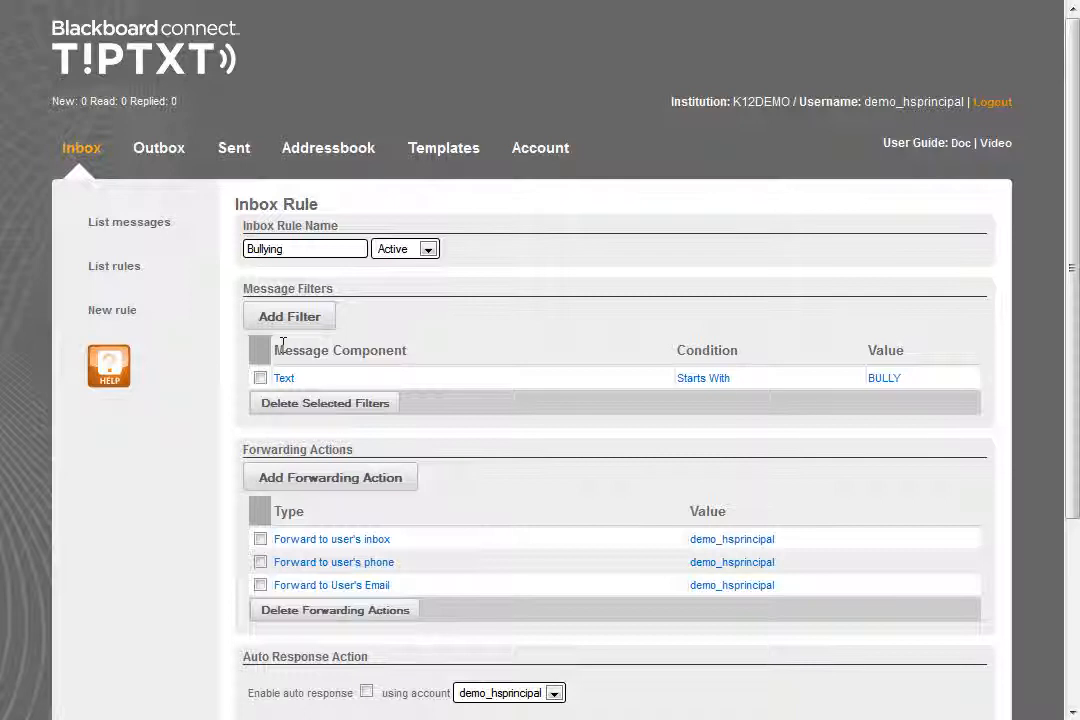
Add a forwarding action of the type Forward to Contact for the saved contact's phone number and save it
click(336, 484)
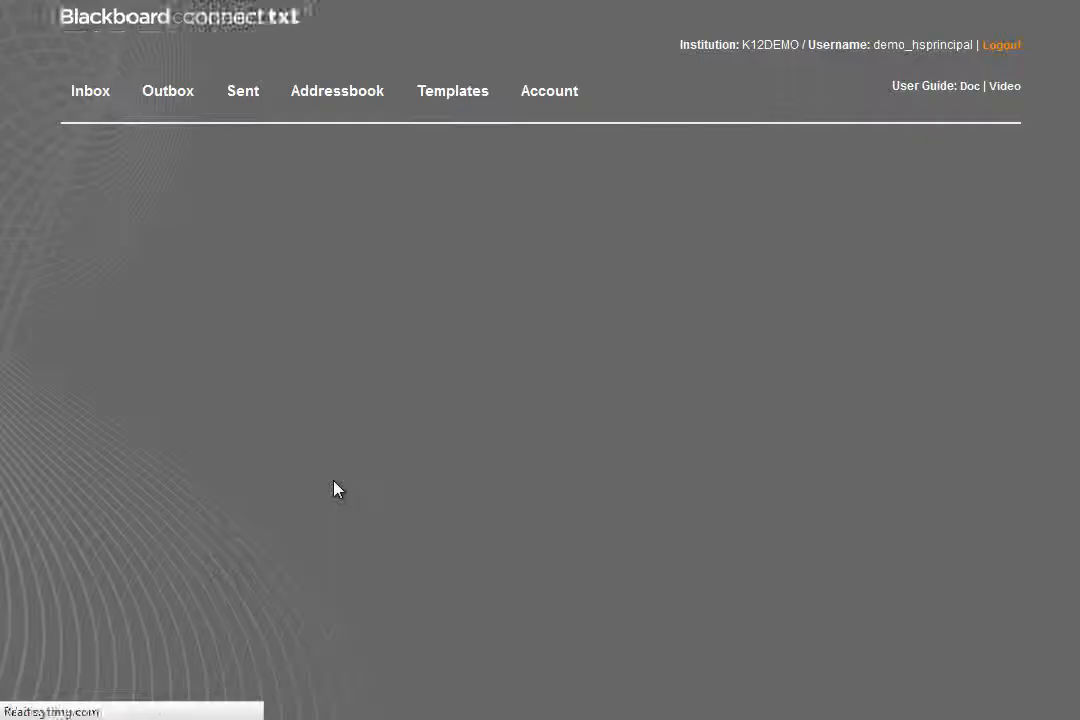
click(440, 292)
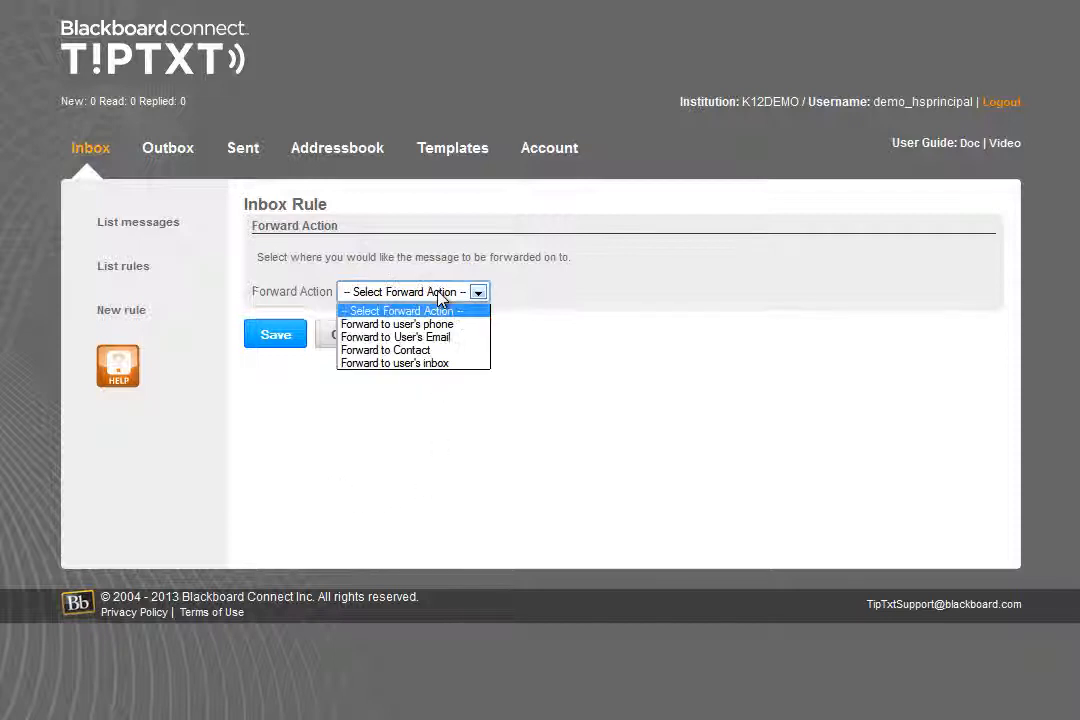
click(441, 360)
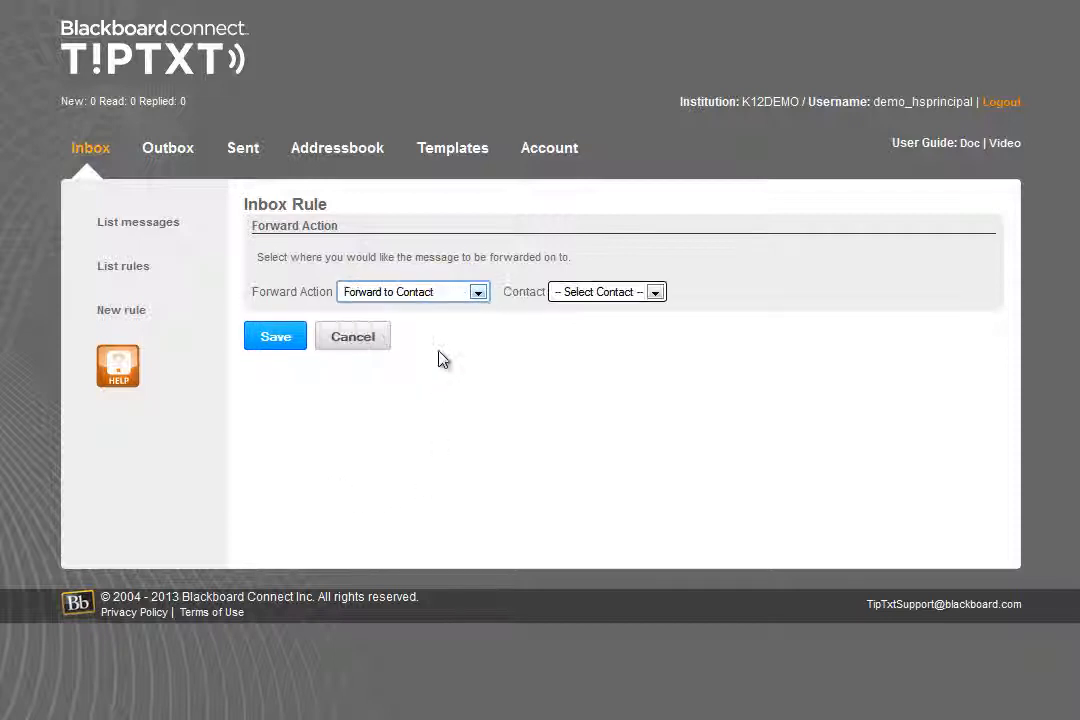
click(598, 292)
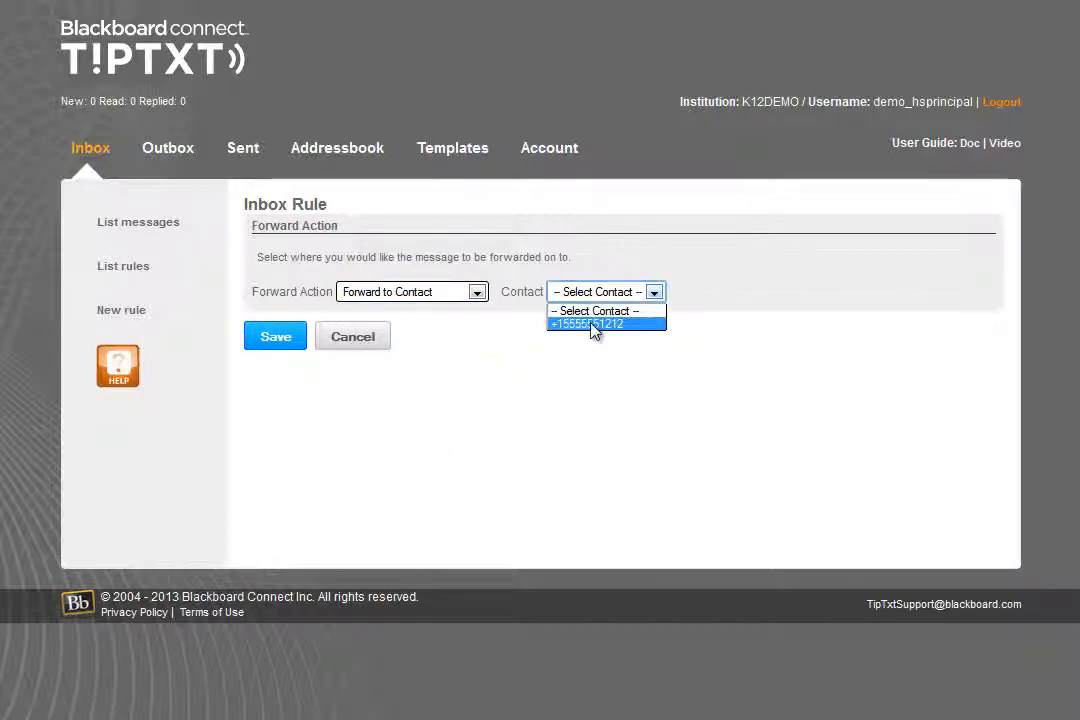
click(593, 325)
click(276, 338)
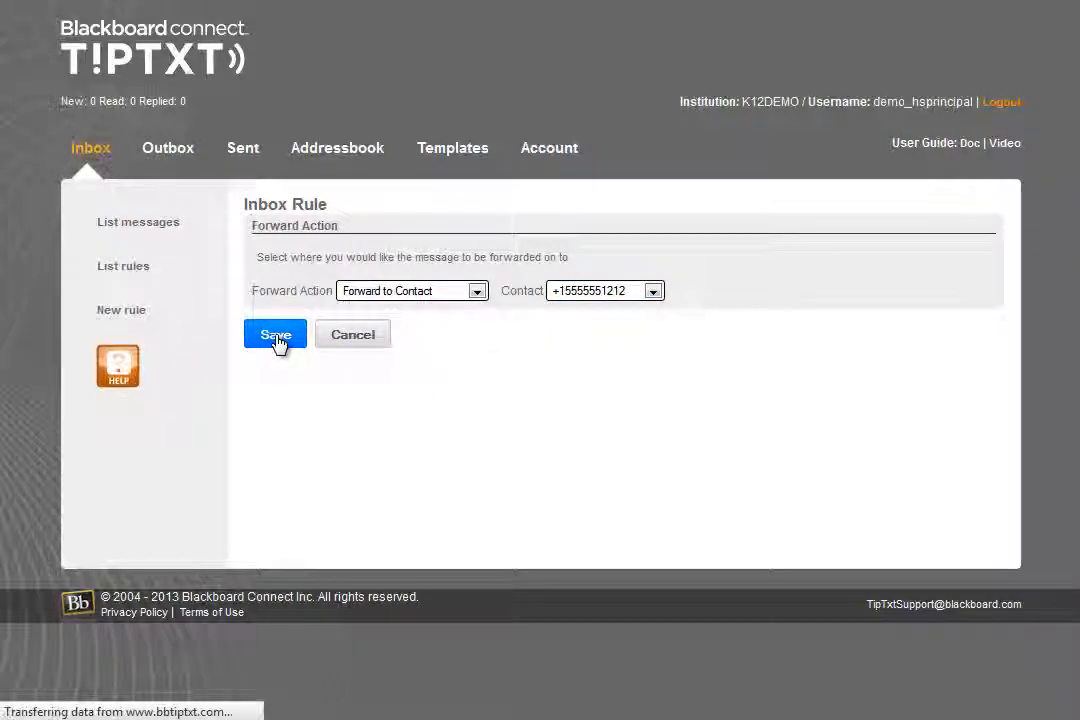
Enable auto response with "Please describe the incident, who was involved, the date and time, and the location. Thank you for helping make our school safer."
scroll(278, 342, down, 3)
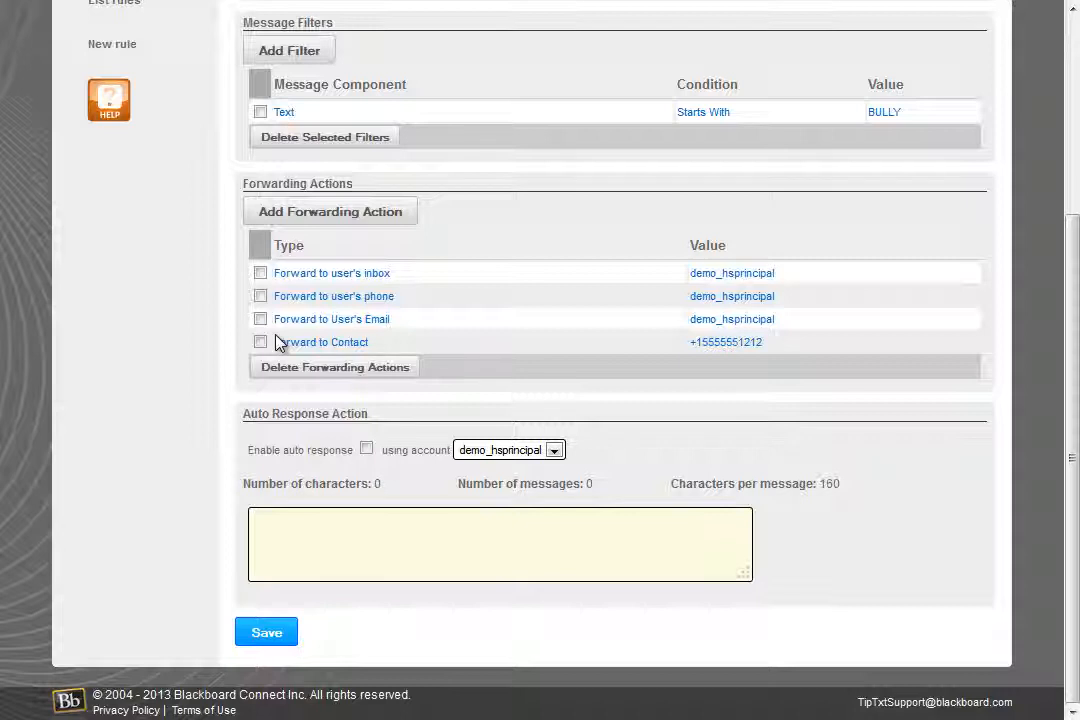
click(367, 451)
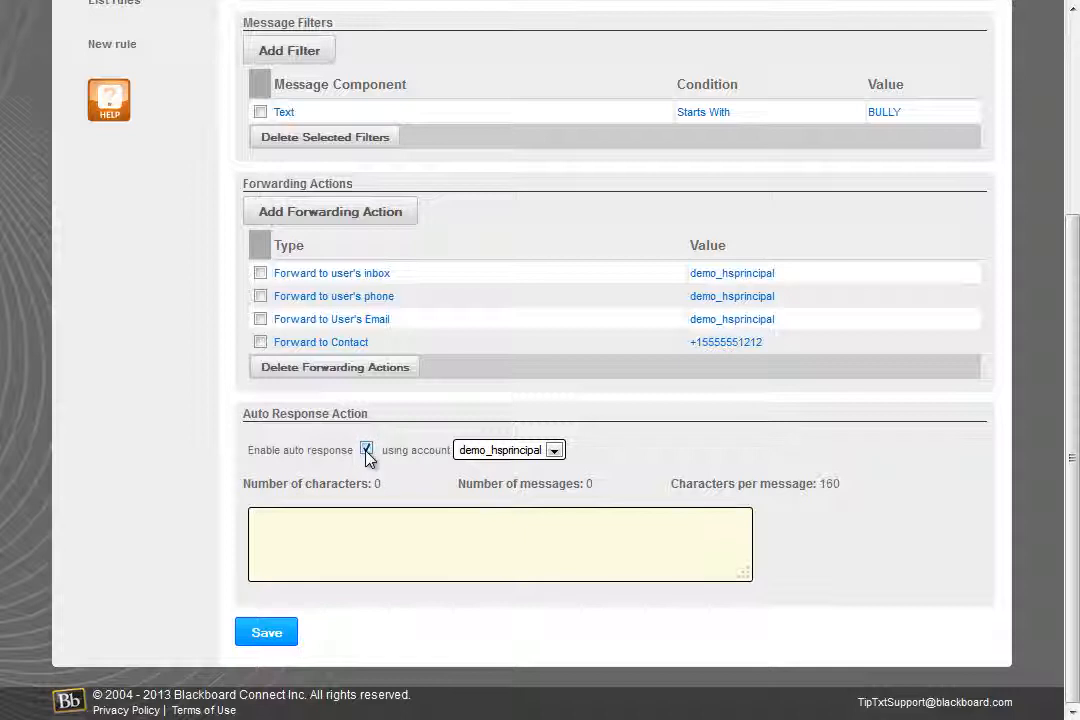
click(367, 556)
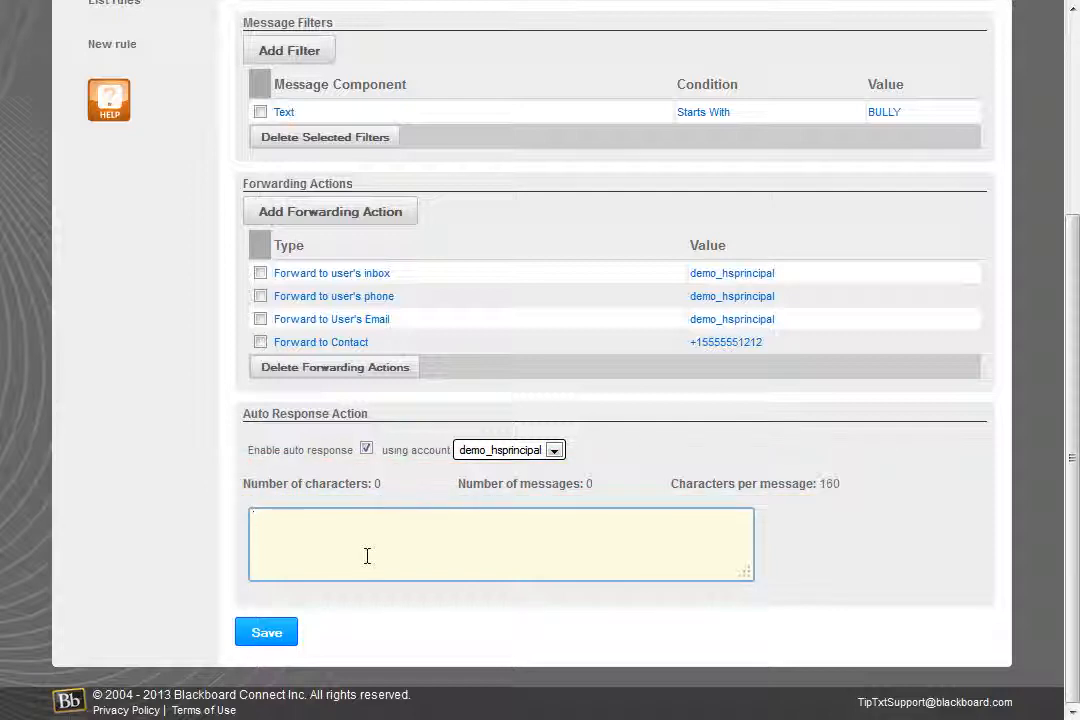
text(Please describe th)
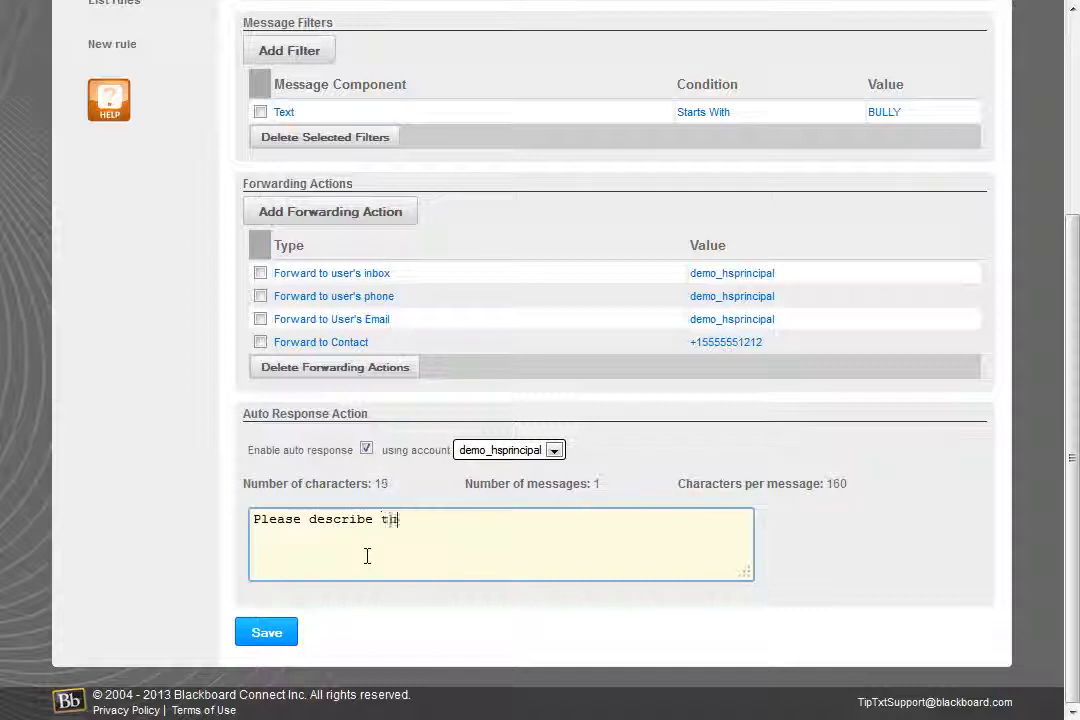
text(e incident, w)
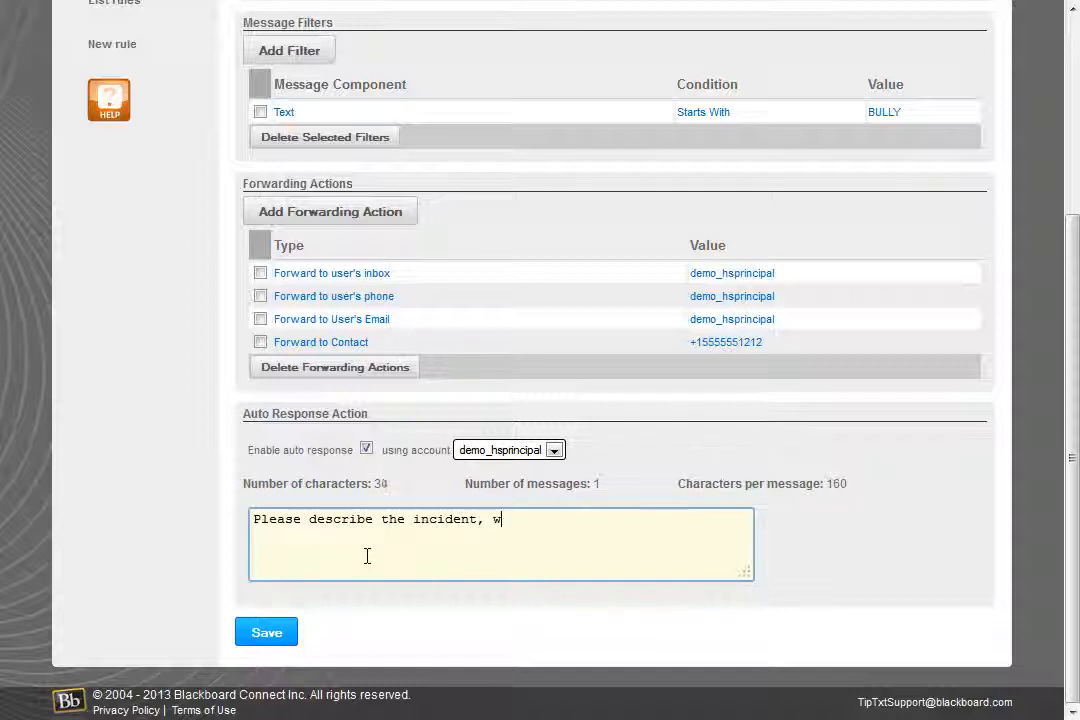
text(ho was involved, t)
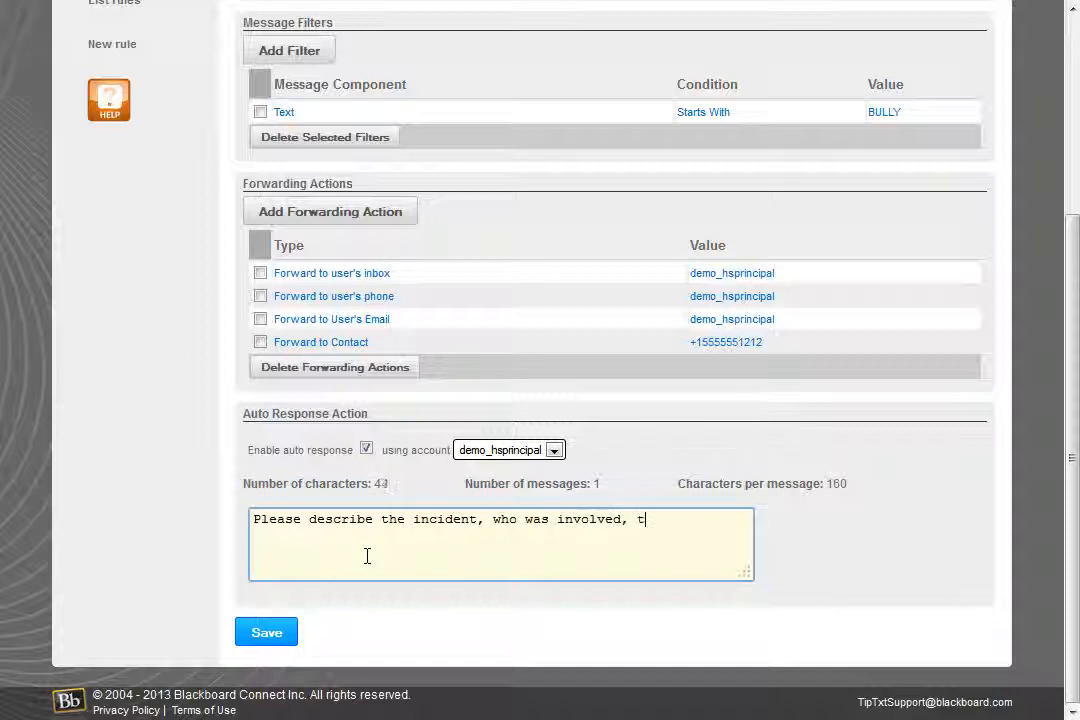
text(he date and time, and the location. Thank you for helping make our school safer.)
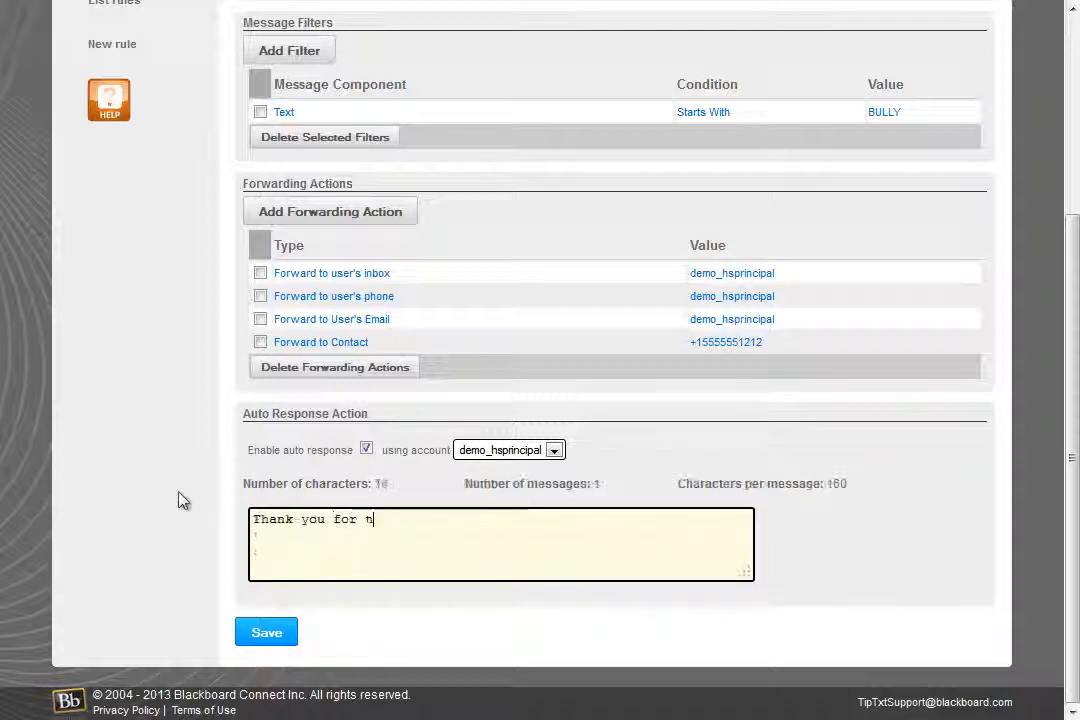
Replace the auto response text with "Thank you for the tip. If this is an emergency, please call 911." and save the rule
text(he tip. If thi)
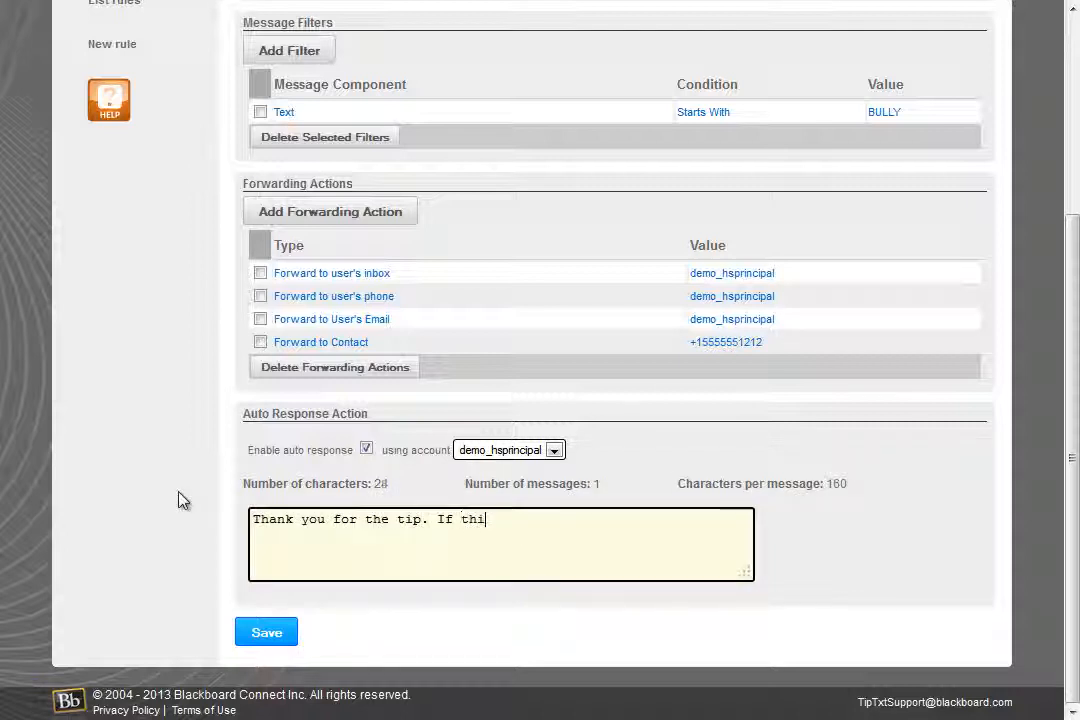
text(s is an emergency, please call 91)
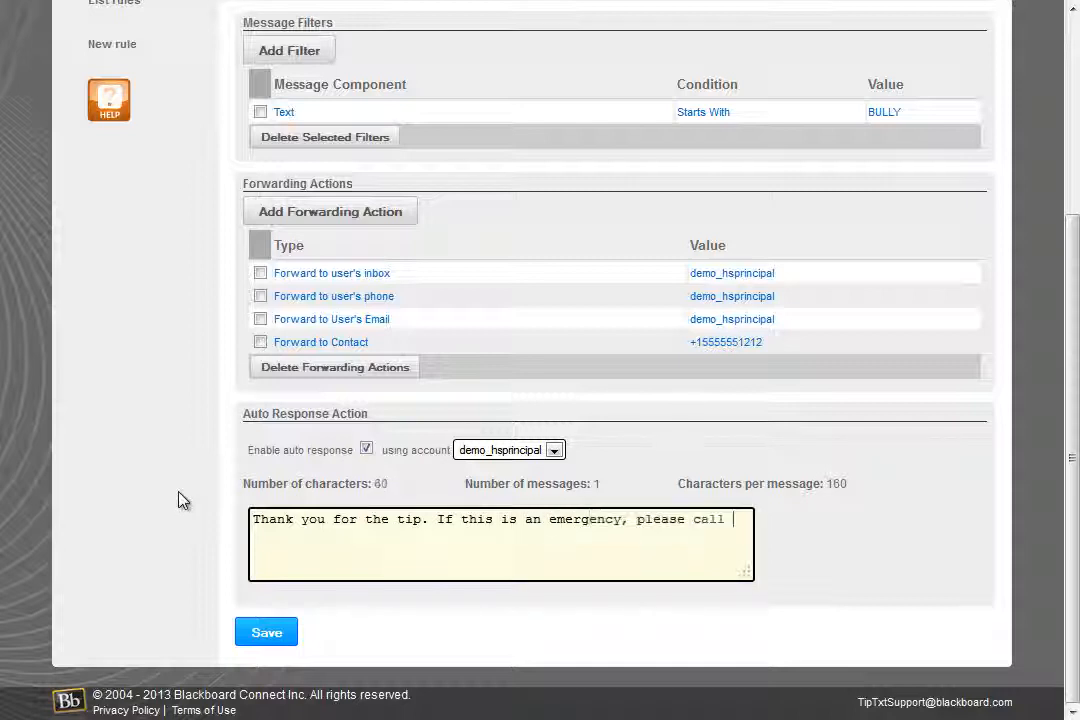
text(1.)
click(264, 635)
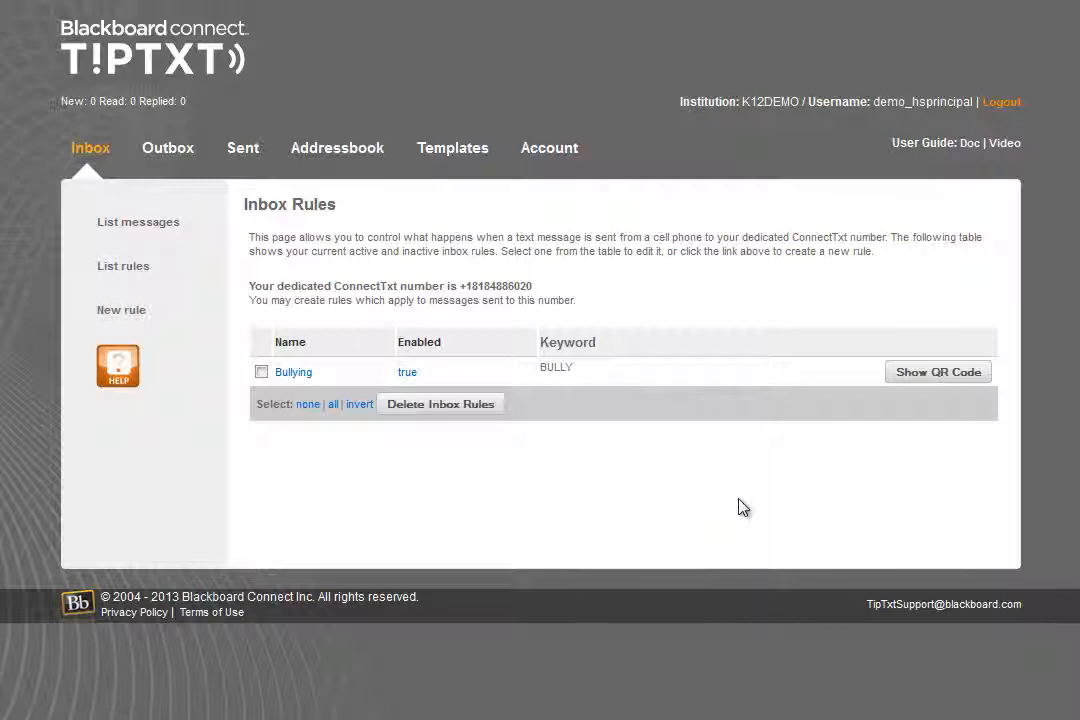
Reopen the Bullying rule from the rules list, review its filters, forwarding actions and auto response, and save it again
click(287, 375)
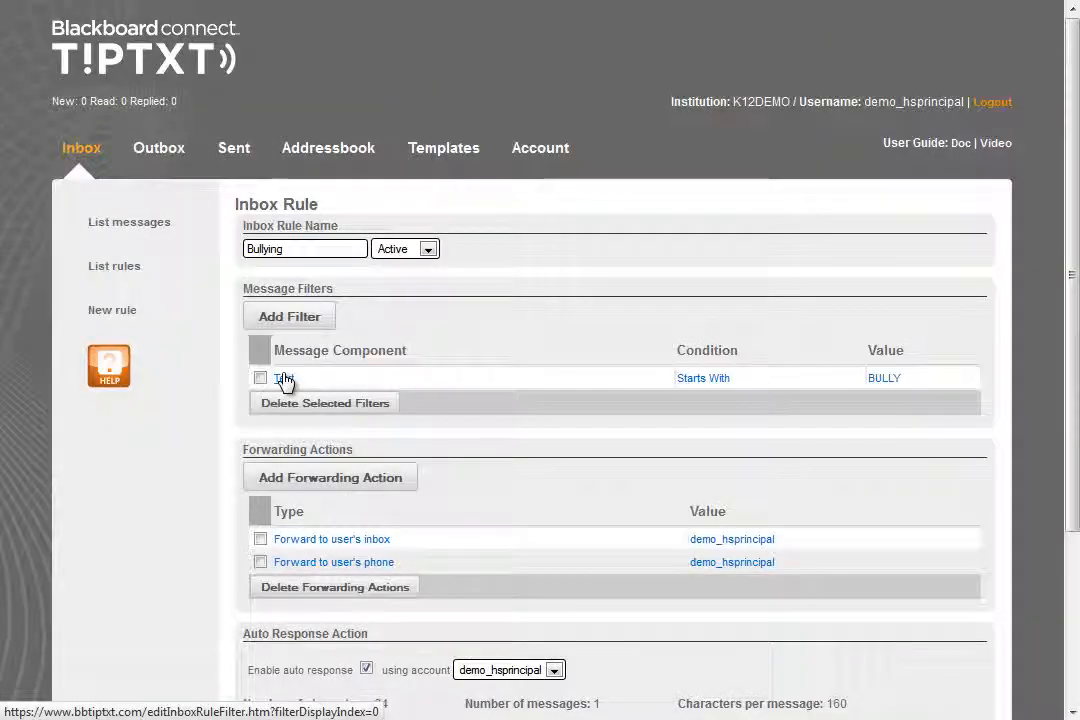
scroll(285, 380, down, 3)
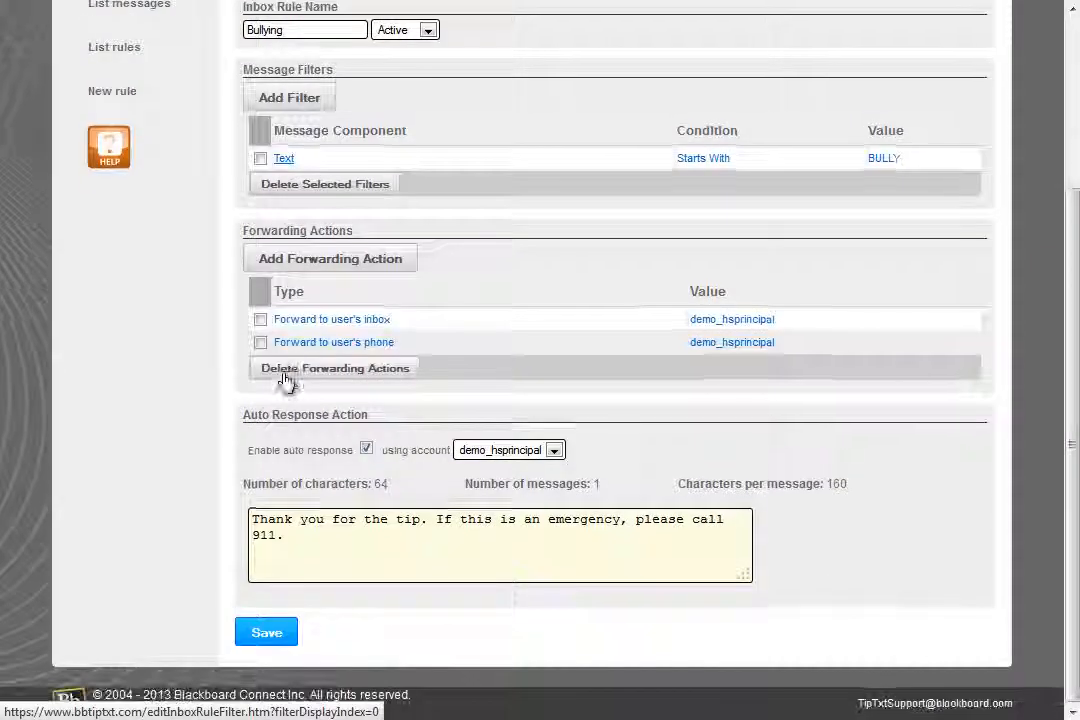
click(270, 636)
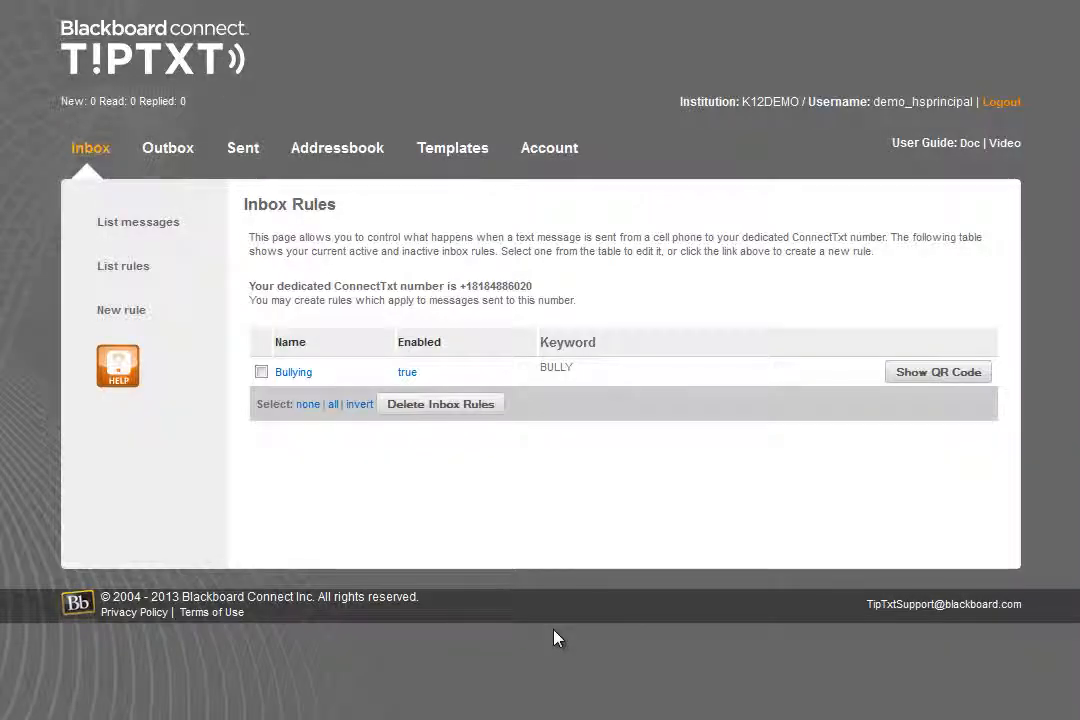
Select and deselect the Bullying rule in the list, view its QR code and close the code window
click(261, 373)
click(261, 372)
click(916, 376)
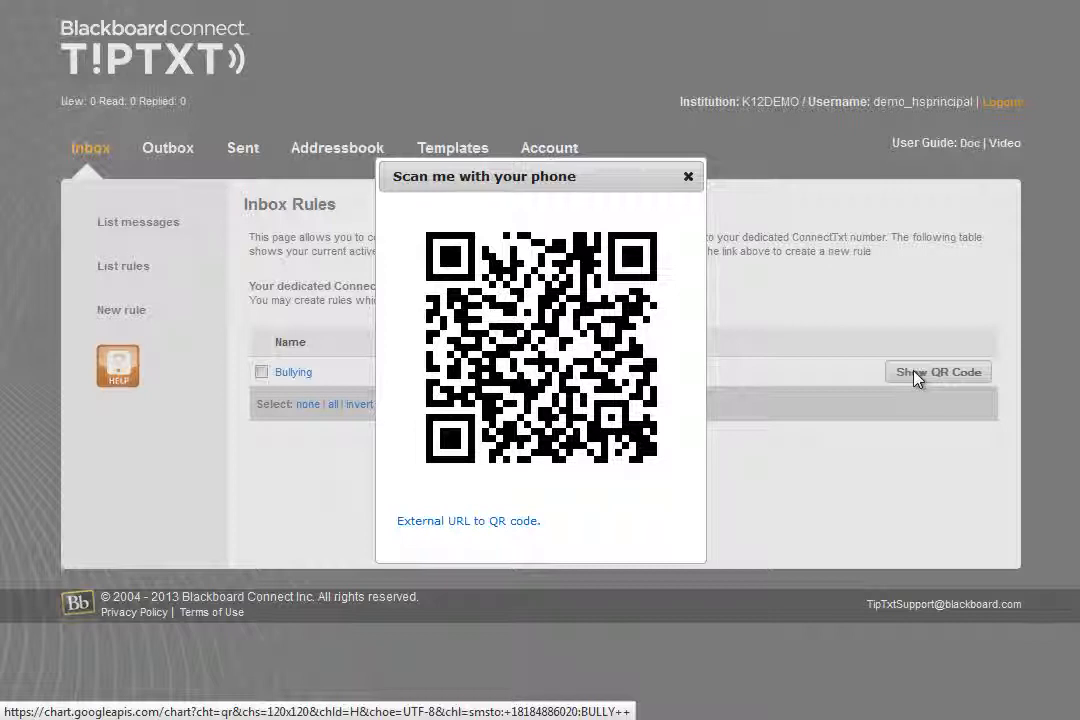
click(688, 185)
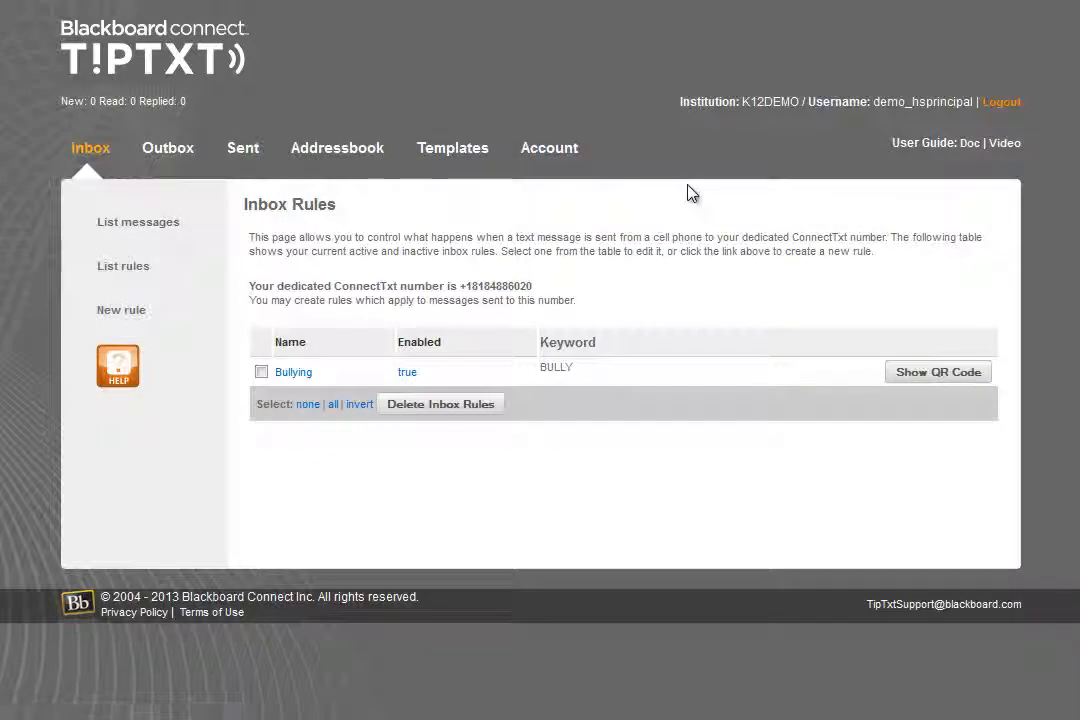
Show the help text for inbox rules and review its notes on creating, editing, deleting and QR codes
click(117, 368)
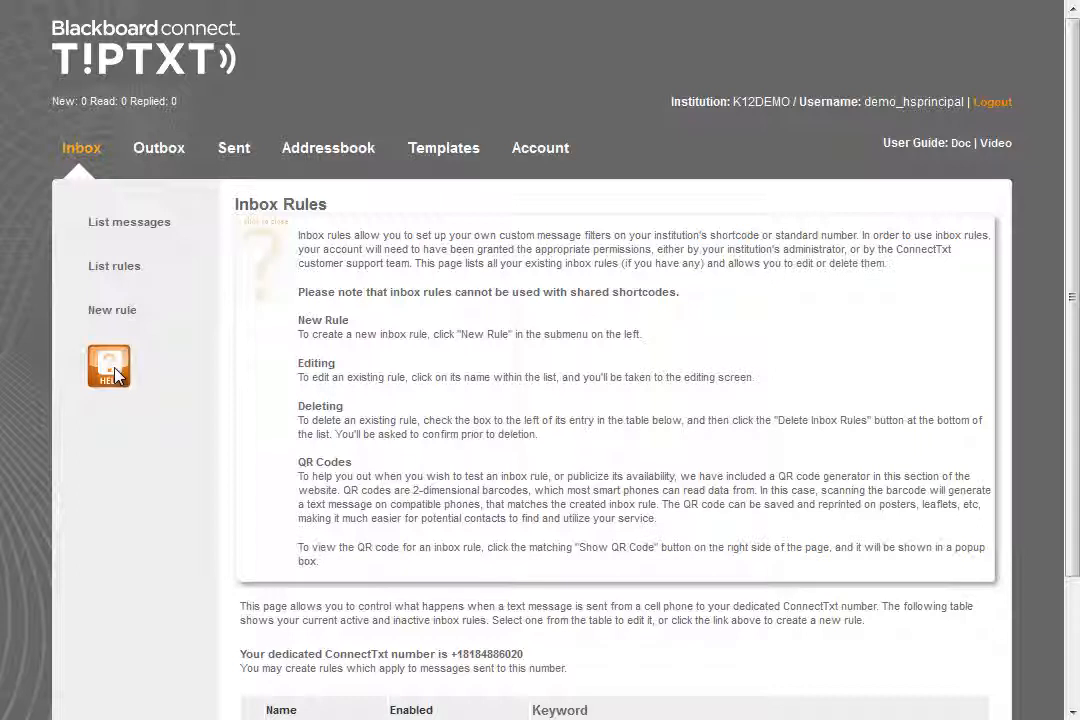
click(366, 405)
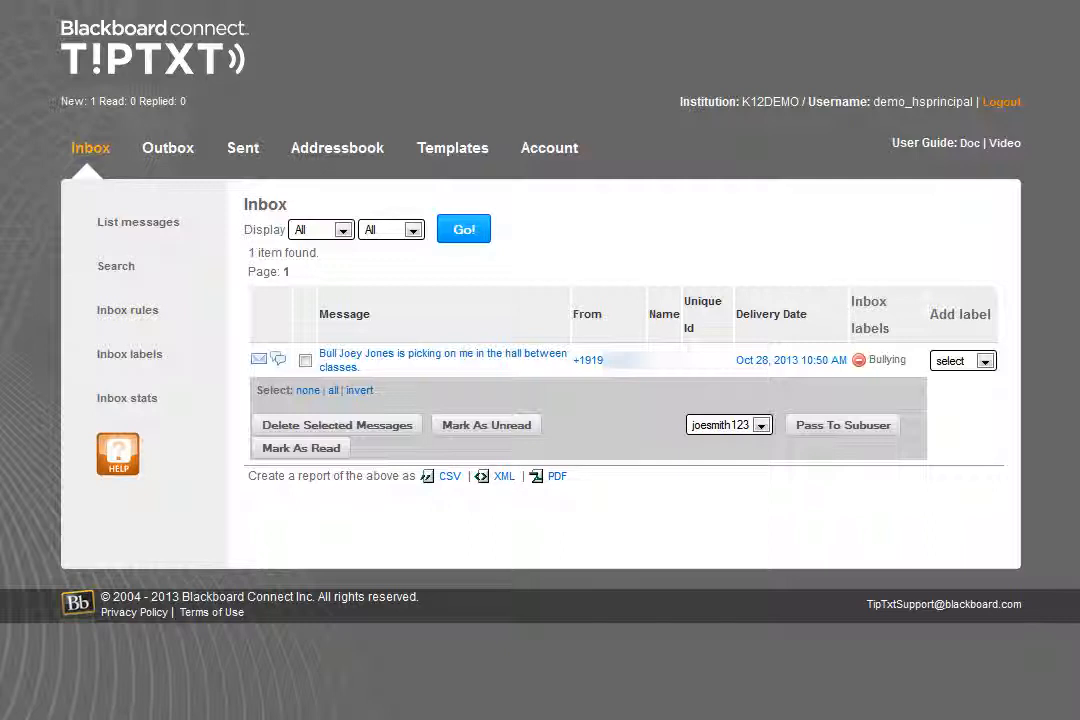
Check the label choices for the received bullying tip, open its message details and check the subusers it can be passed to
click(968, 371)
click(966, 373)
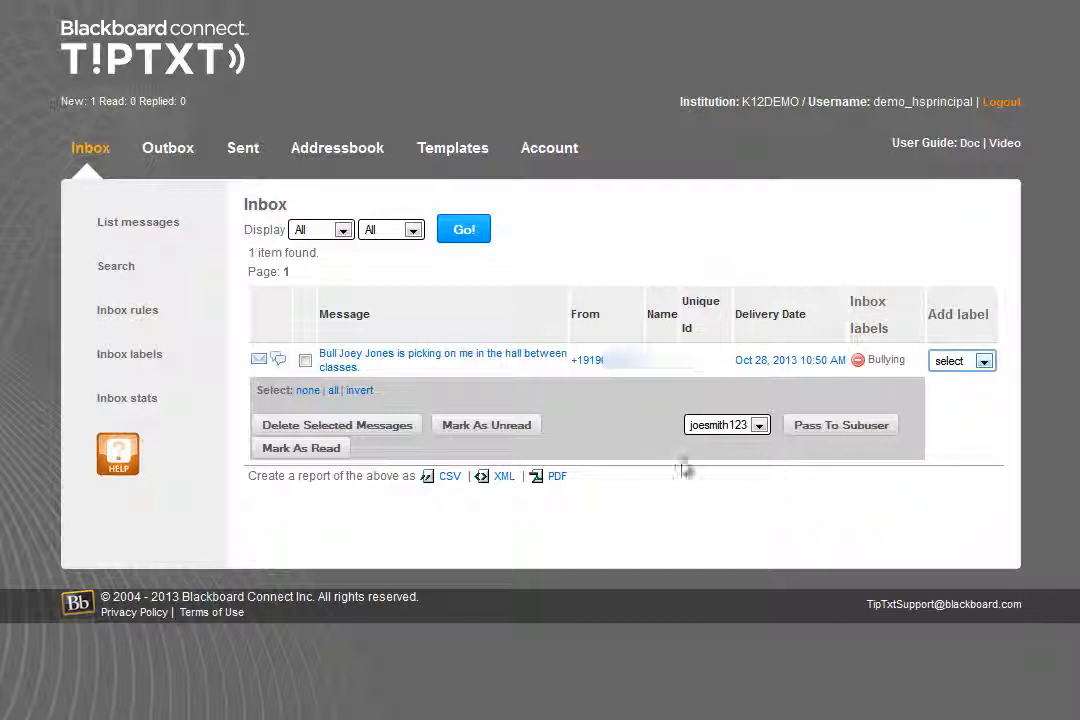
click(335, 362)
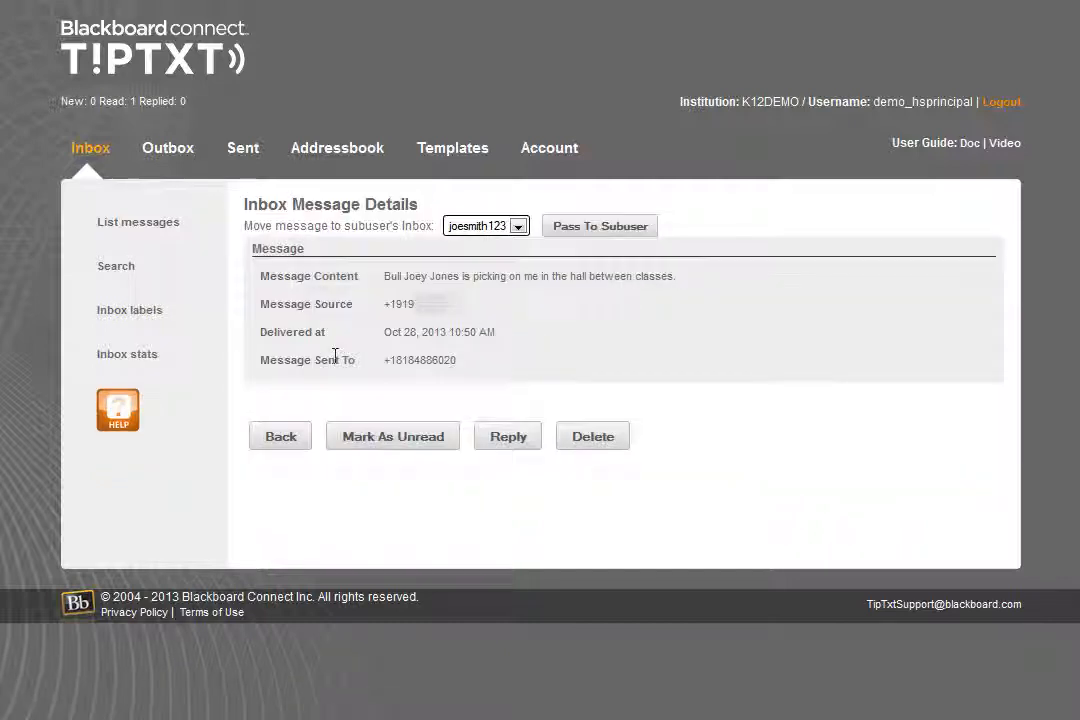
click(519, 227)
click(515, 240)
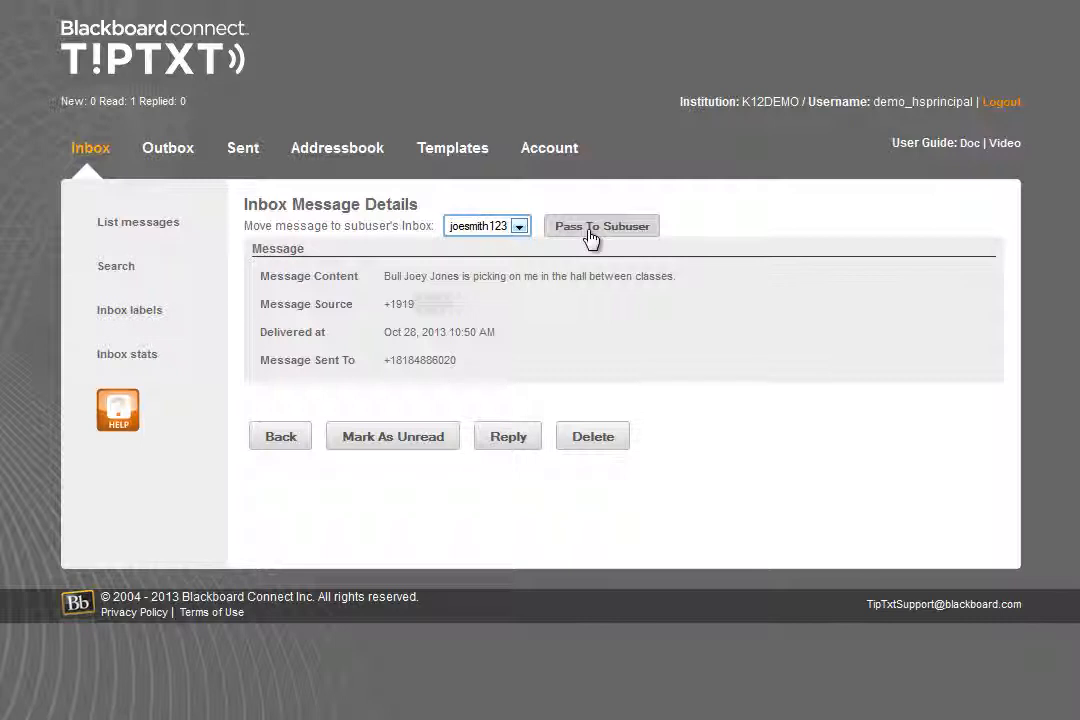
Start a reply to the tip and save the sender's number as a contact, leaving the other contact fields blank
click(505, 438)
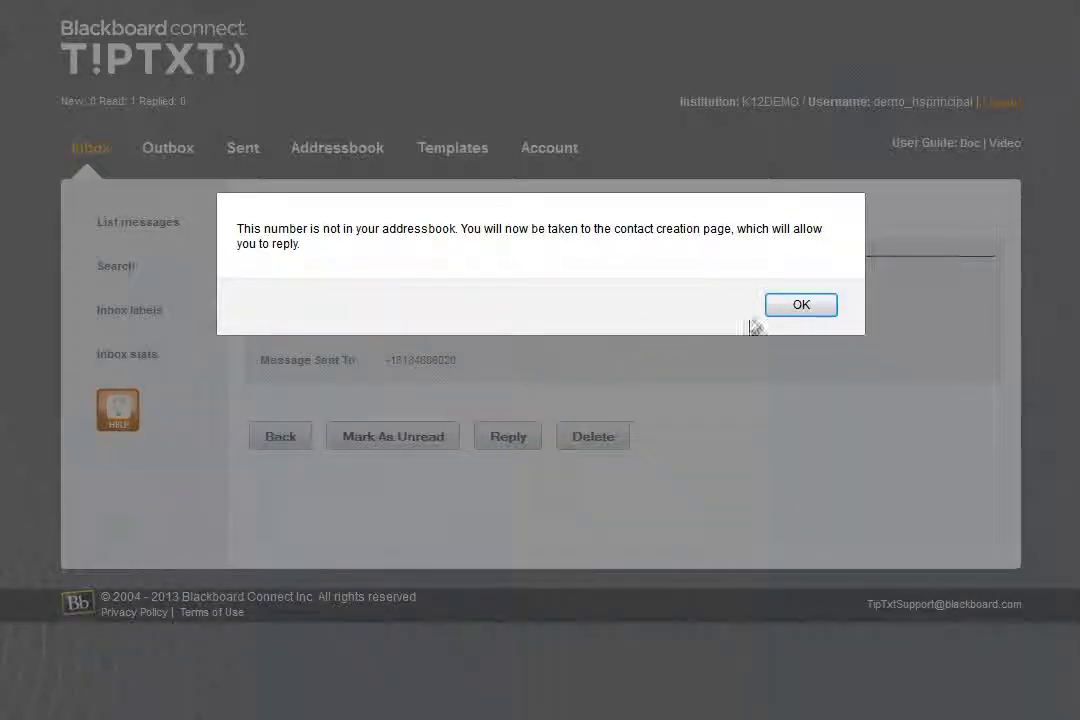
click(799, 307)
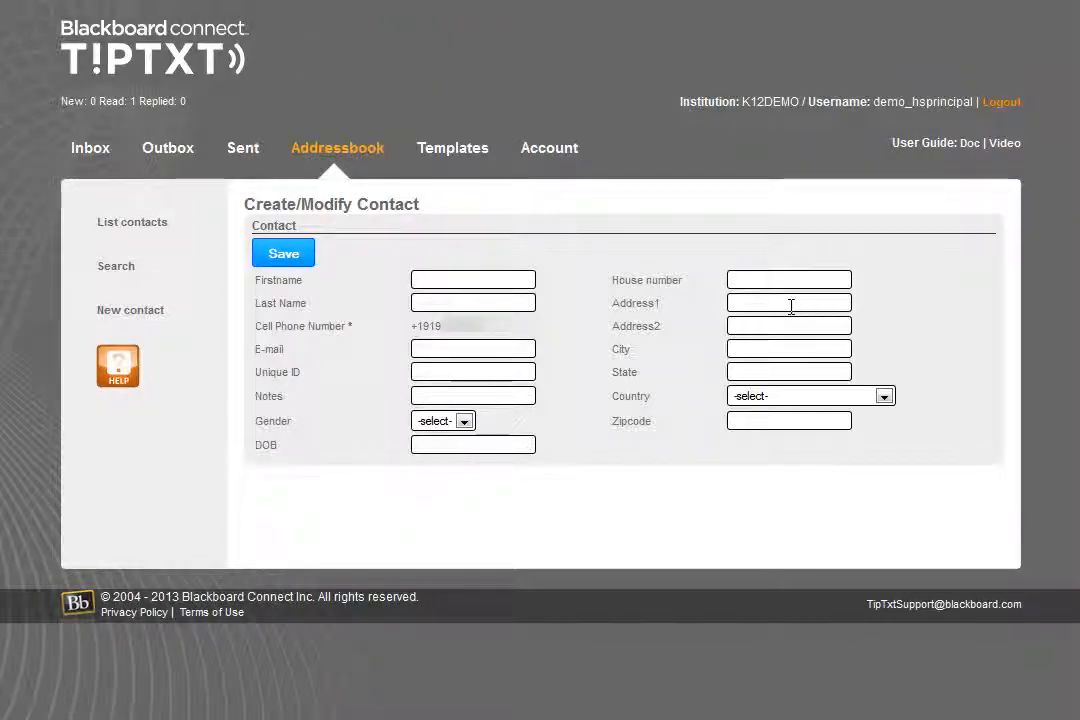
click(289, 257)
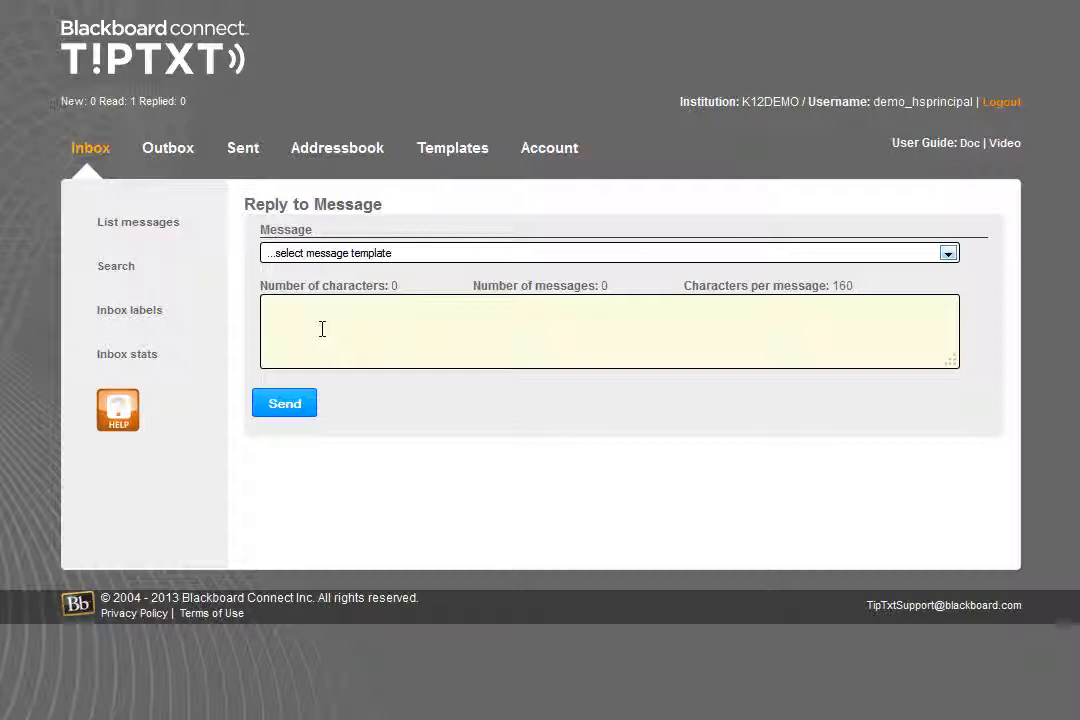
Send the reply "If you need to speak to someone, come see" followed by the counselor's name, without using a message template
click(395, 258)
click(395, 258)
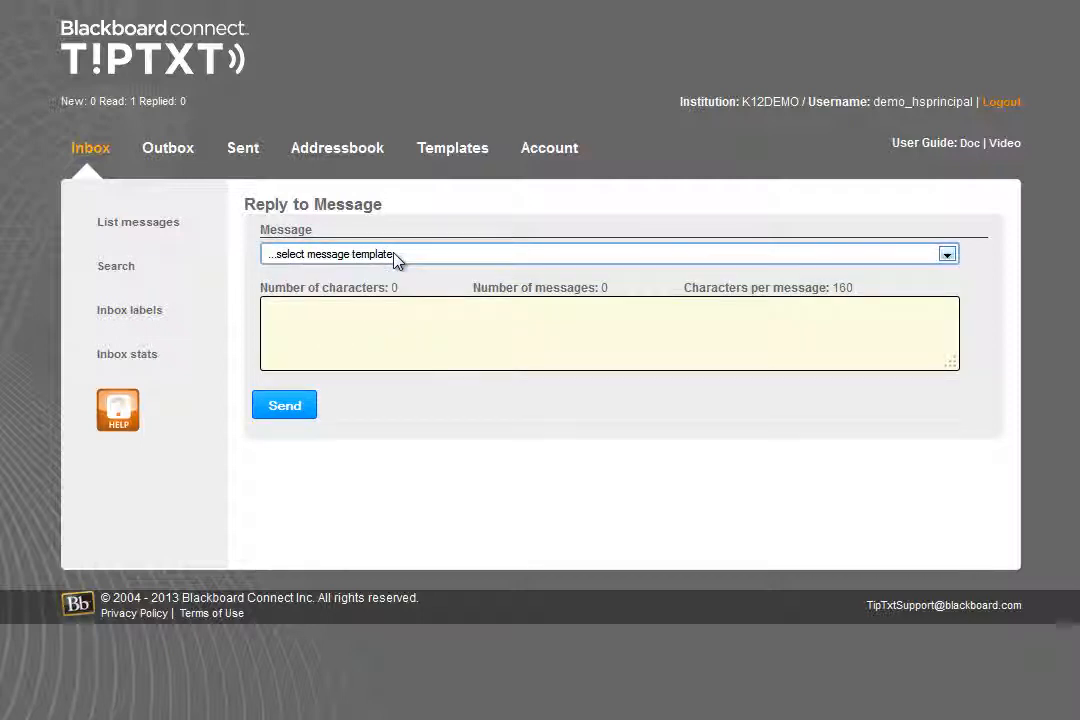
click(392, 340)
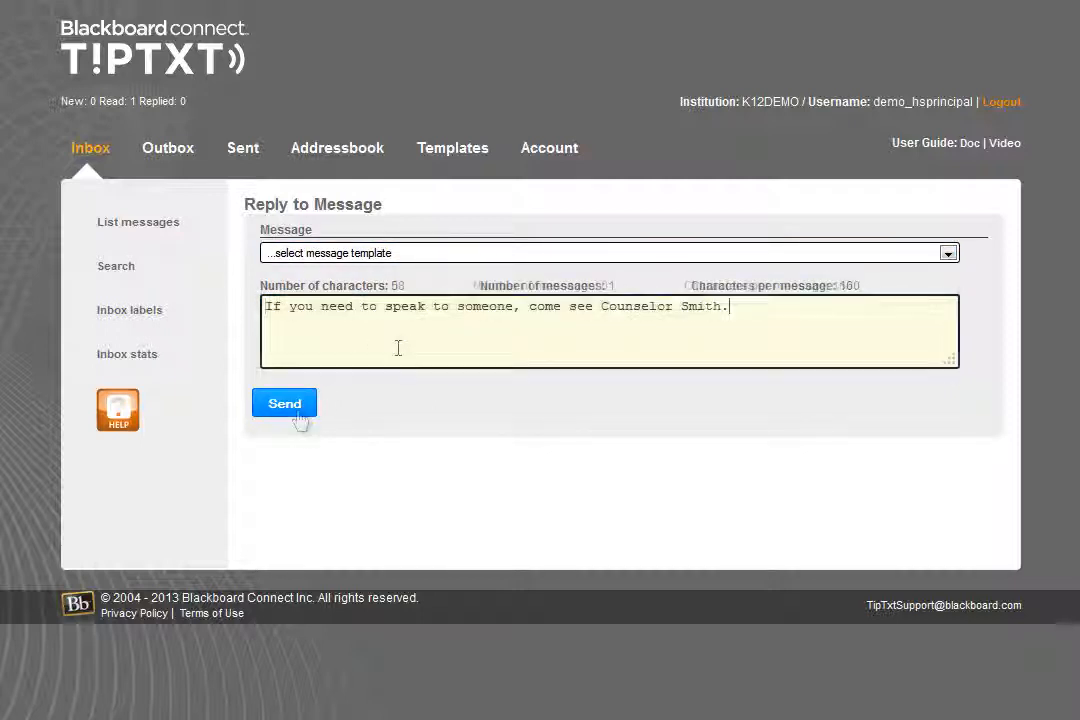
click(289, 407)
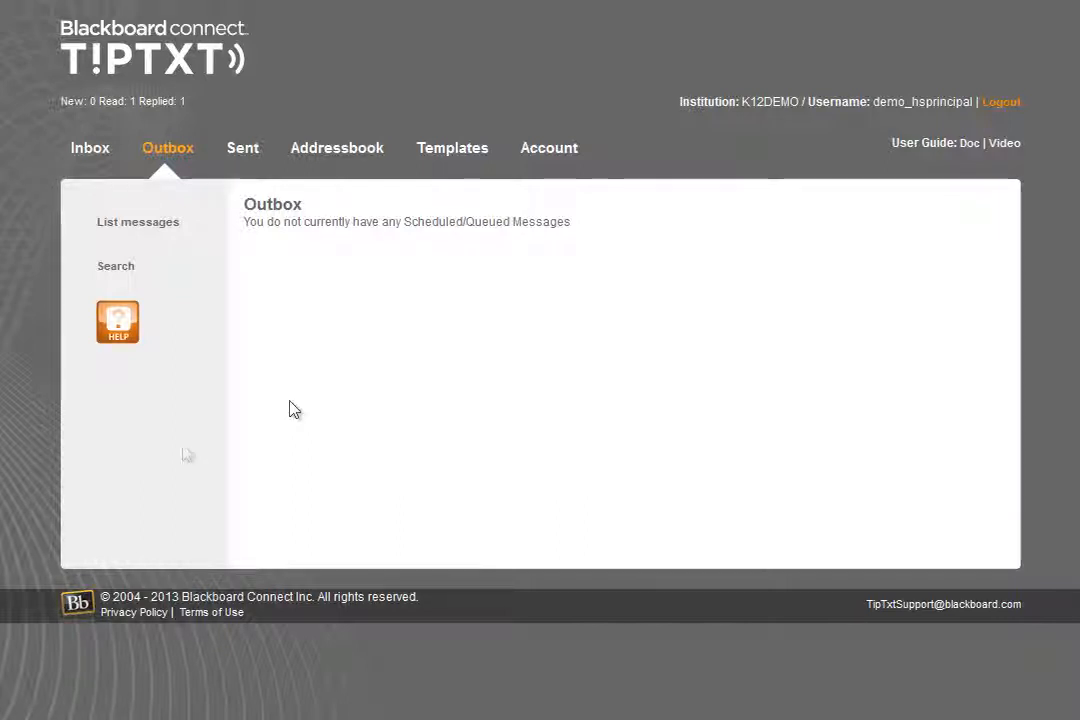
Check the delivery status of the sent reply and view the full conversation with its recipient
click(266, 158)
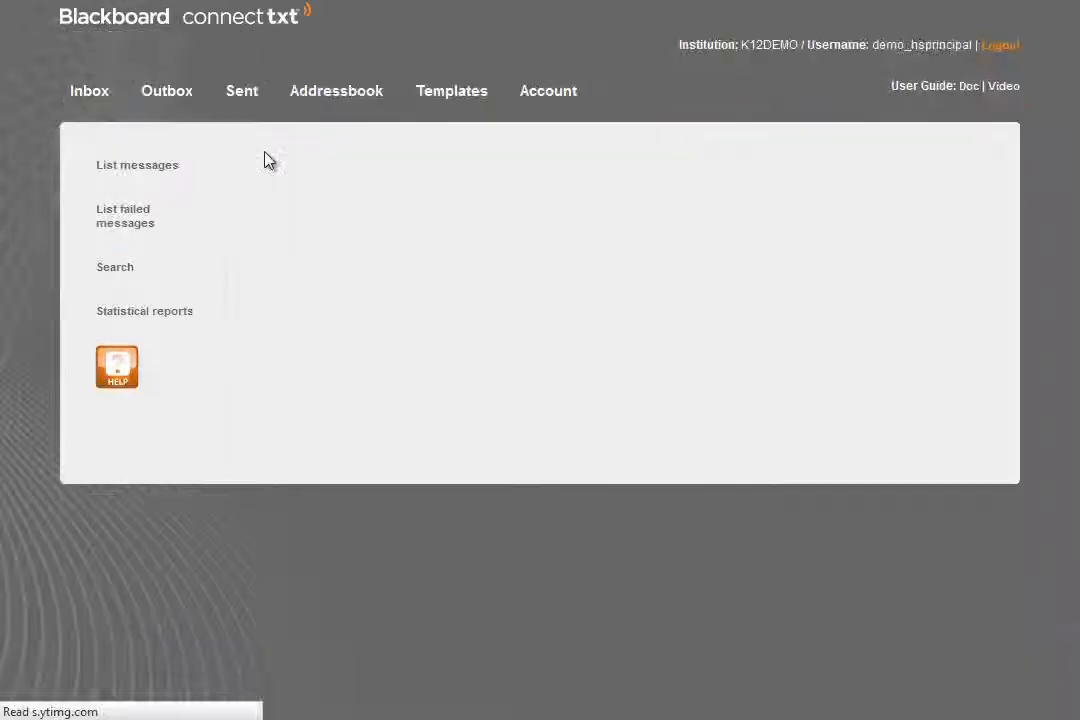
click(450, 302)
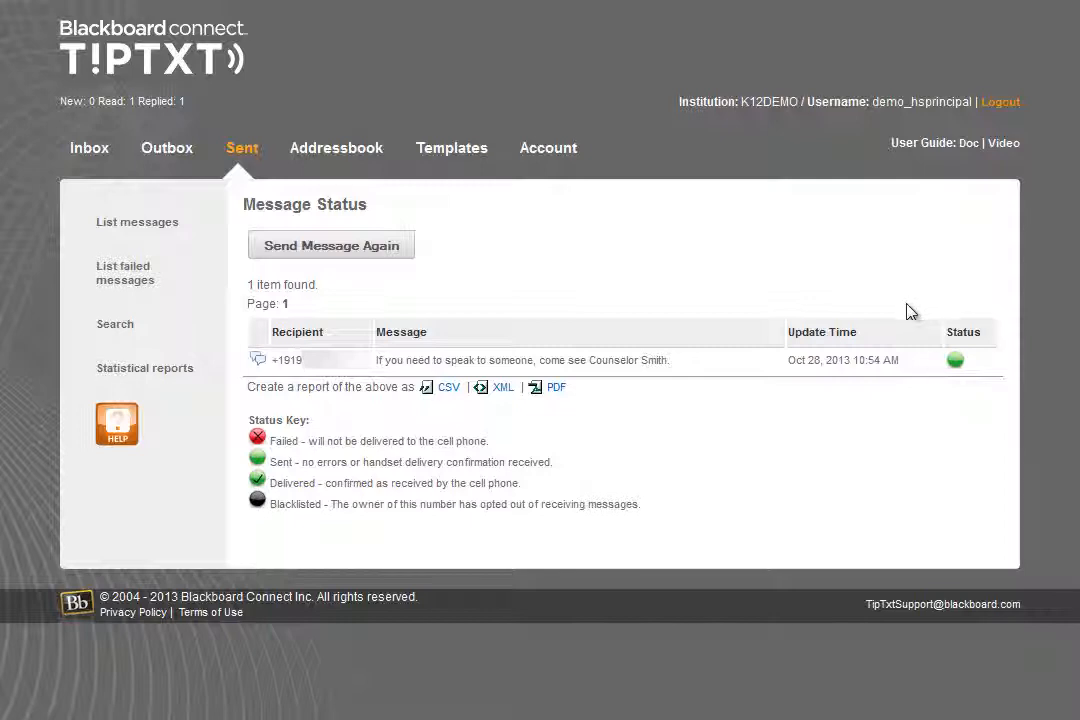
click(258, 368)
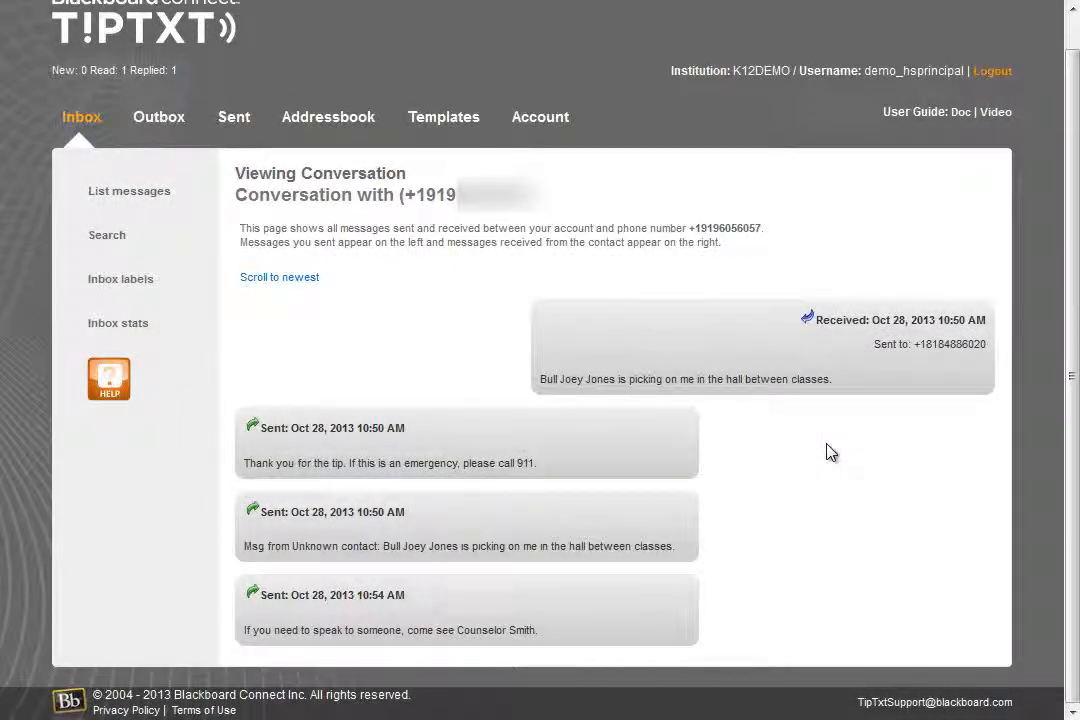
Save a new template, "If you need to speak to someone, come to the office and ask for" plus the counselor's name, and open signature editing
click(455, 116)
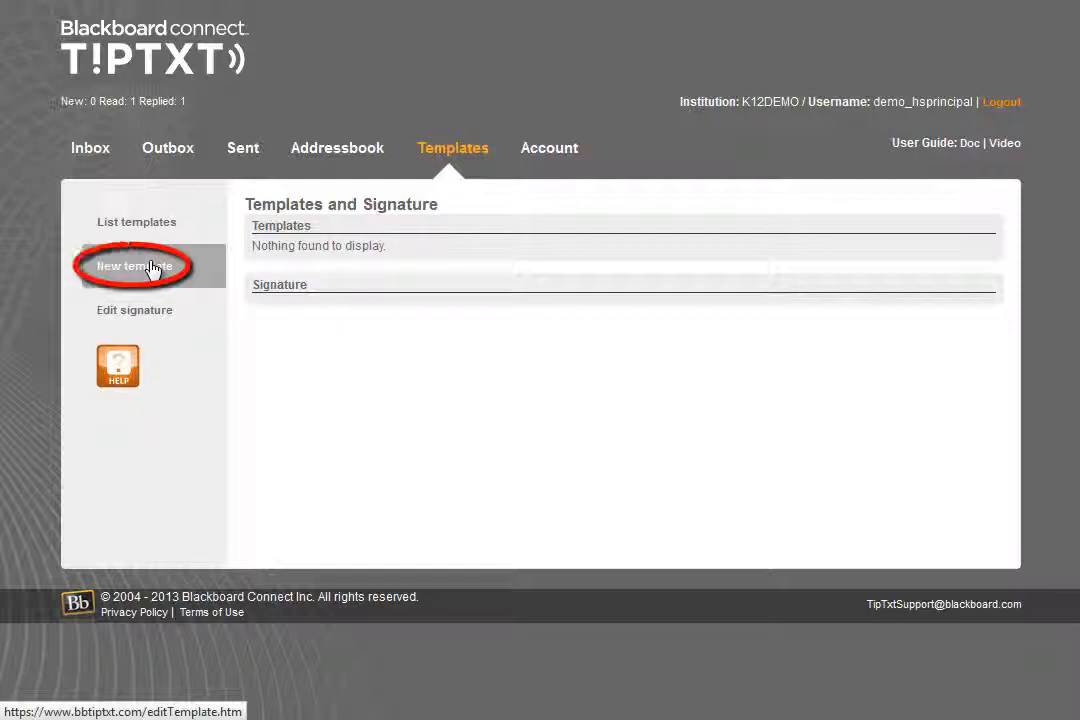
click(152, 268)
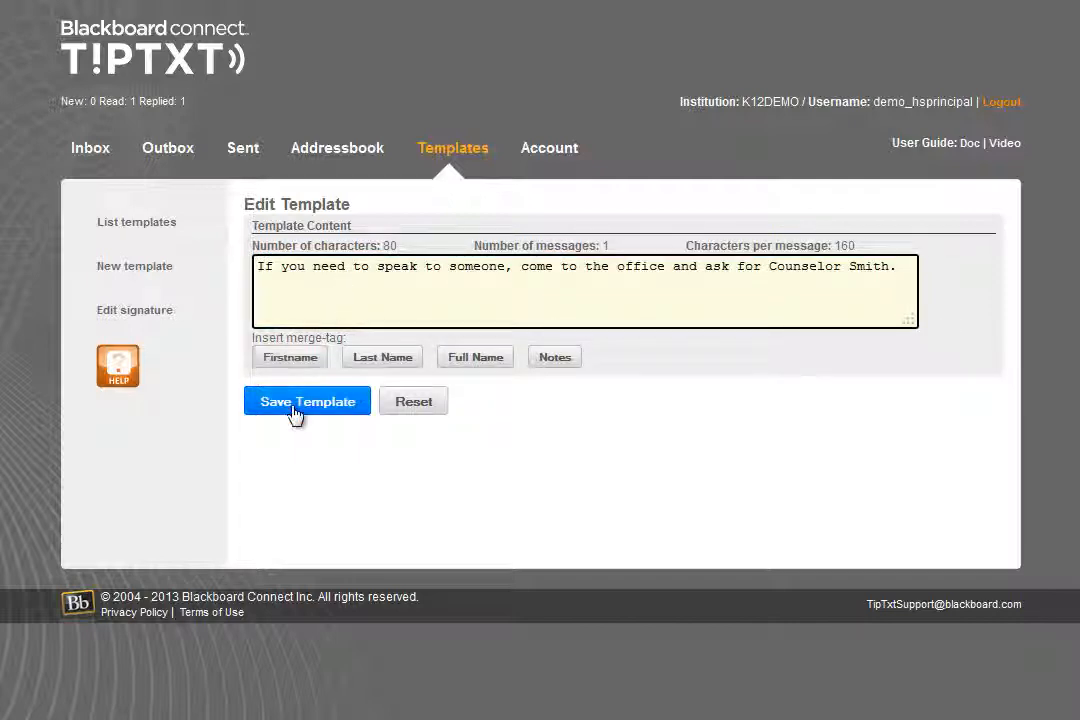
click(296, 412)
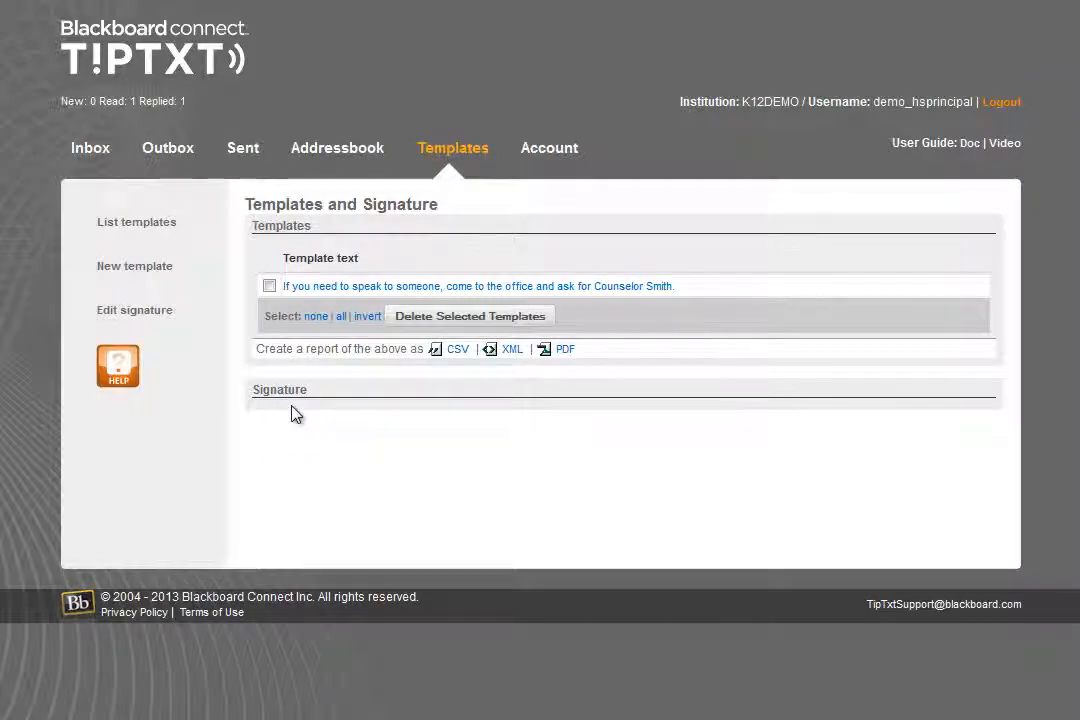
click(194, 311)
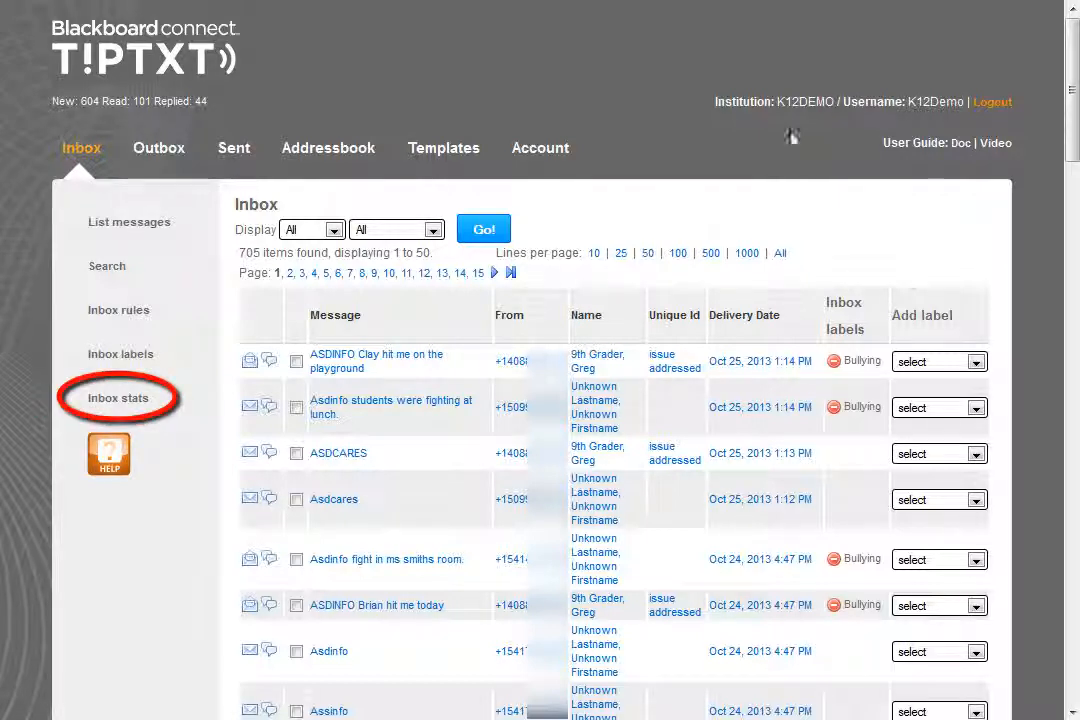
Compare inbox statistics for the Bullying and Crime labels with Display all selected and the date range left blank
click(160, 396)
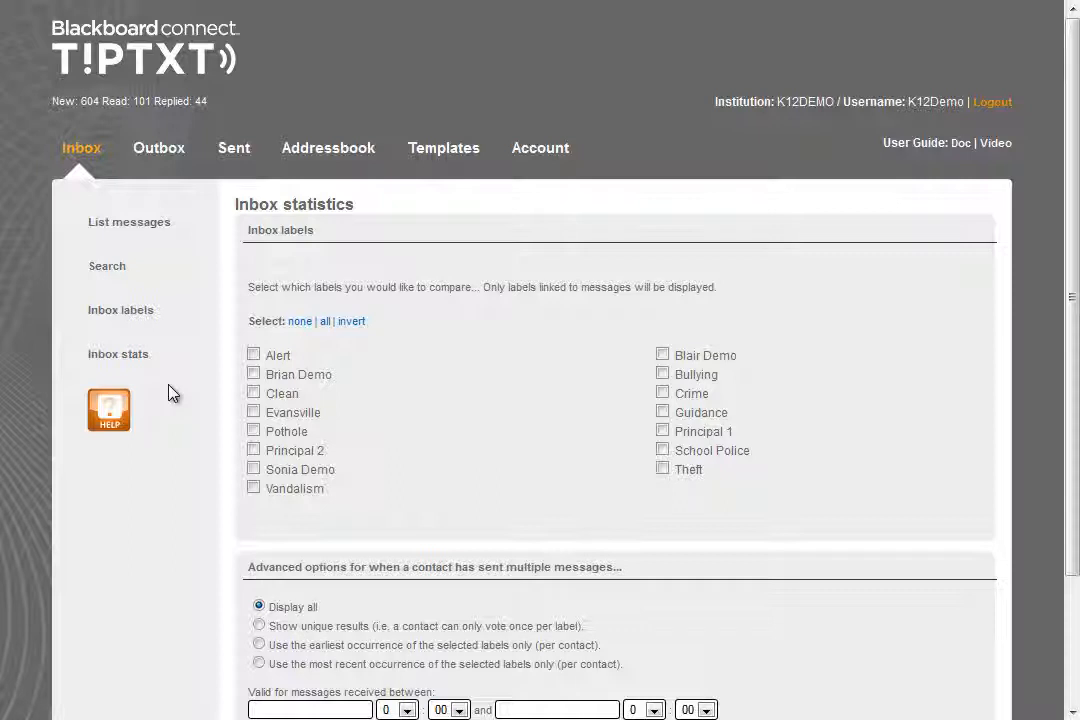
click(662, 374)
click(662, 393)
scroll(552, 480, down, 3)
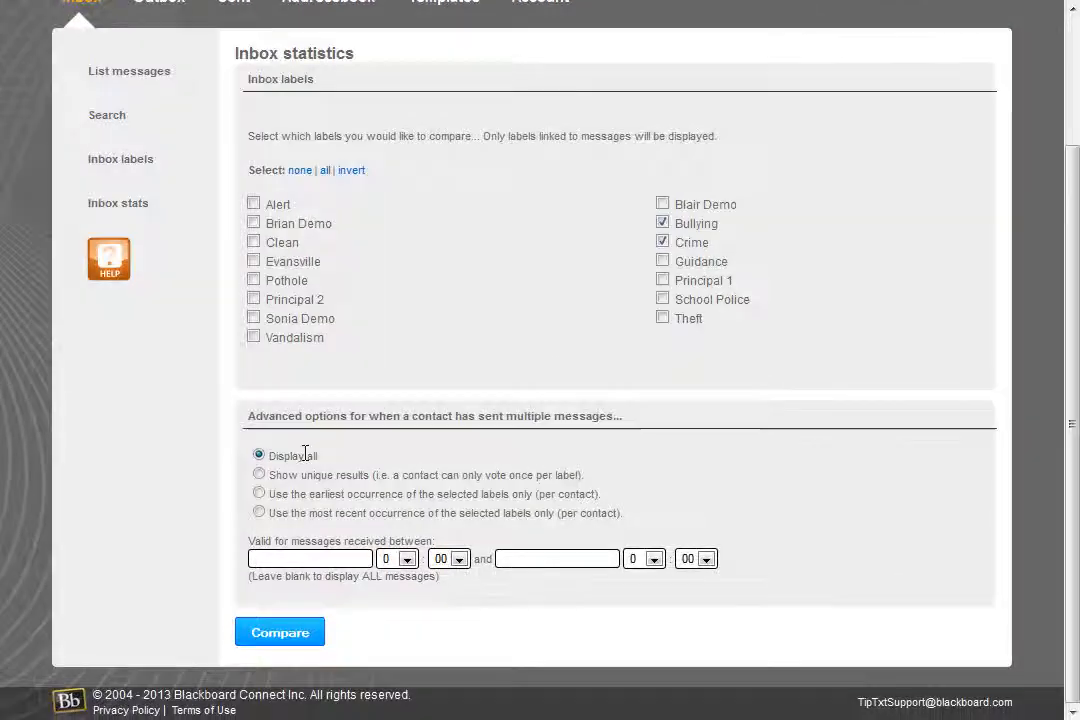
click(290, 645)
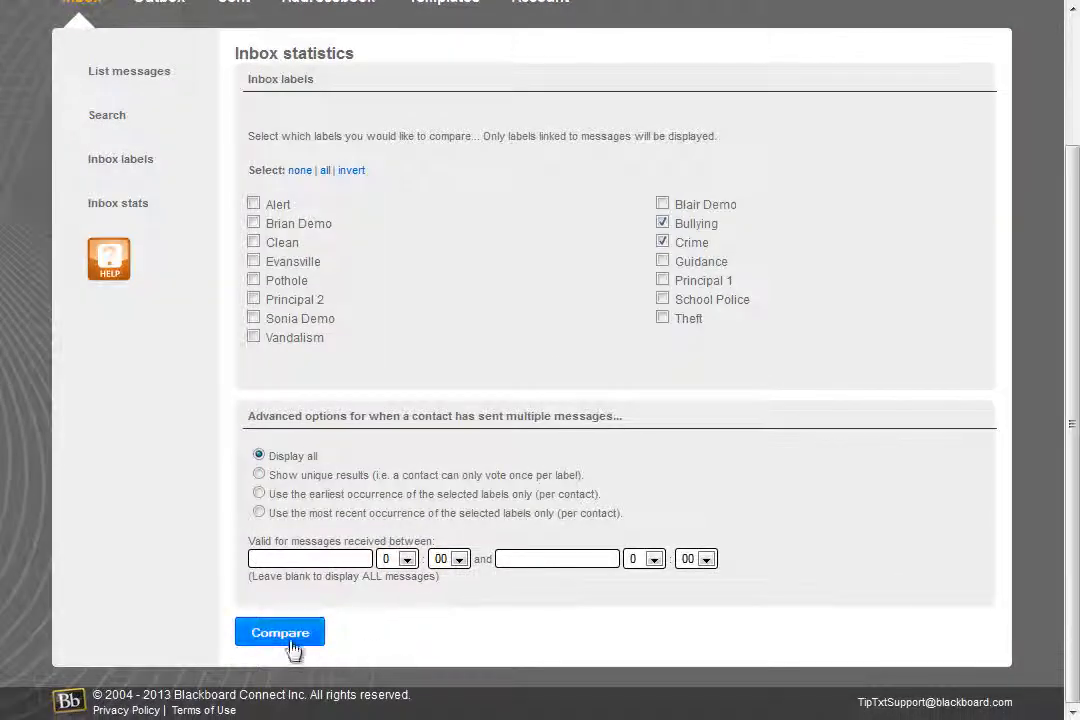